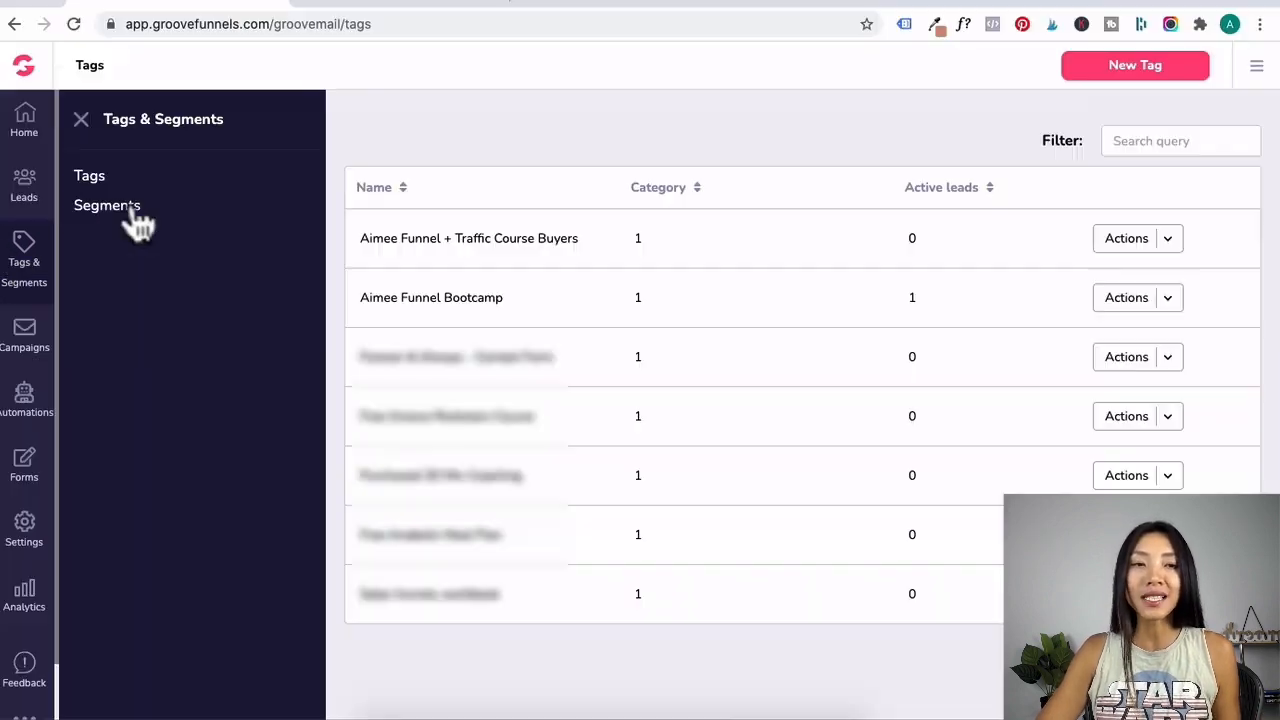
- Create a new segment named "People TAGGED Aimee Funnel Bootcamp"
click(127, 210)
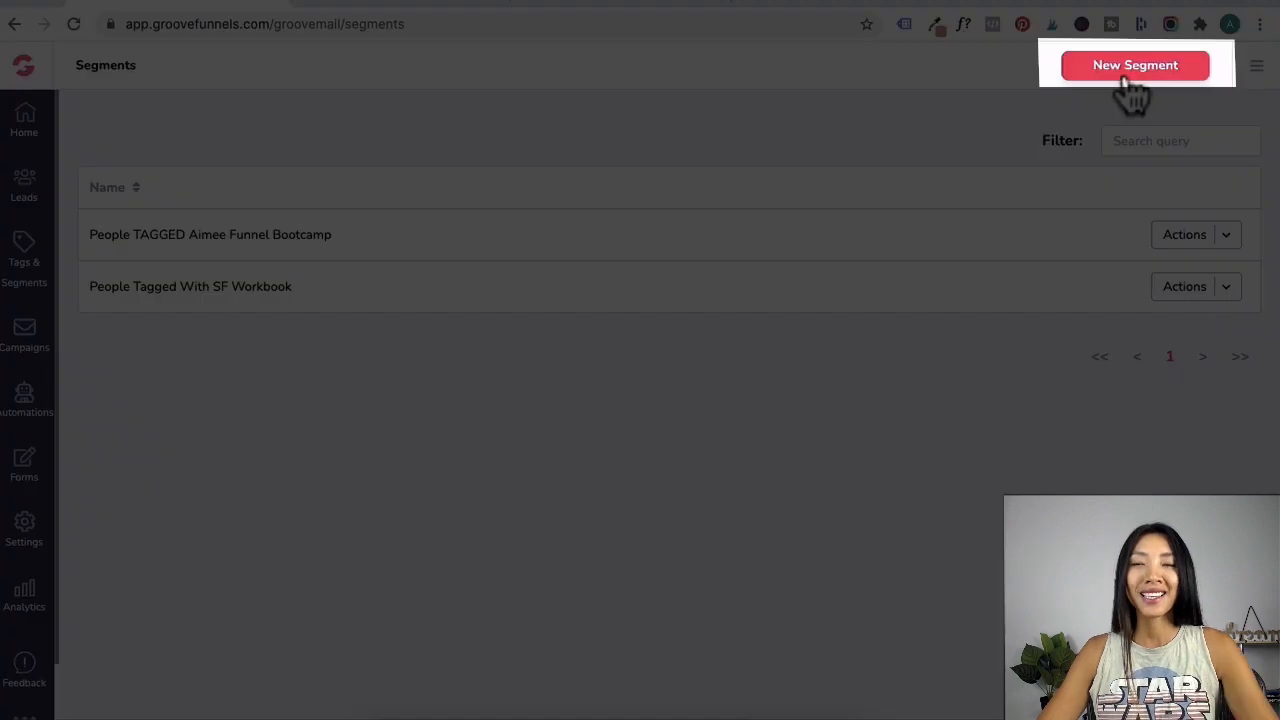
click(1128, 70)
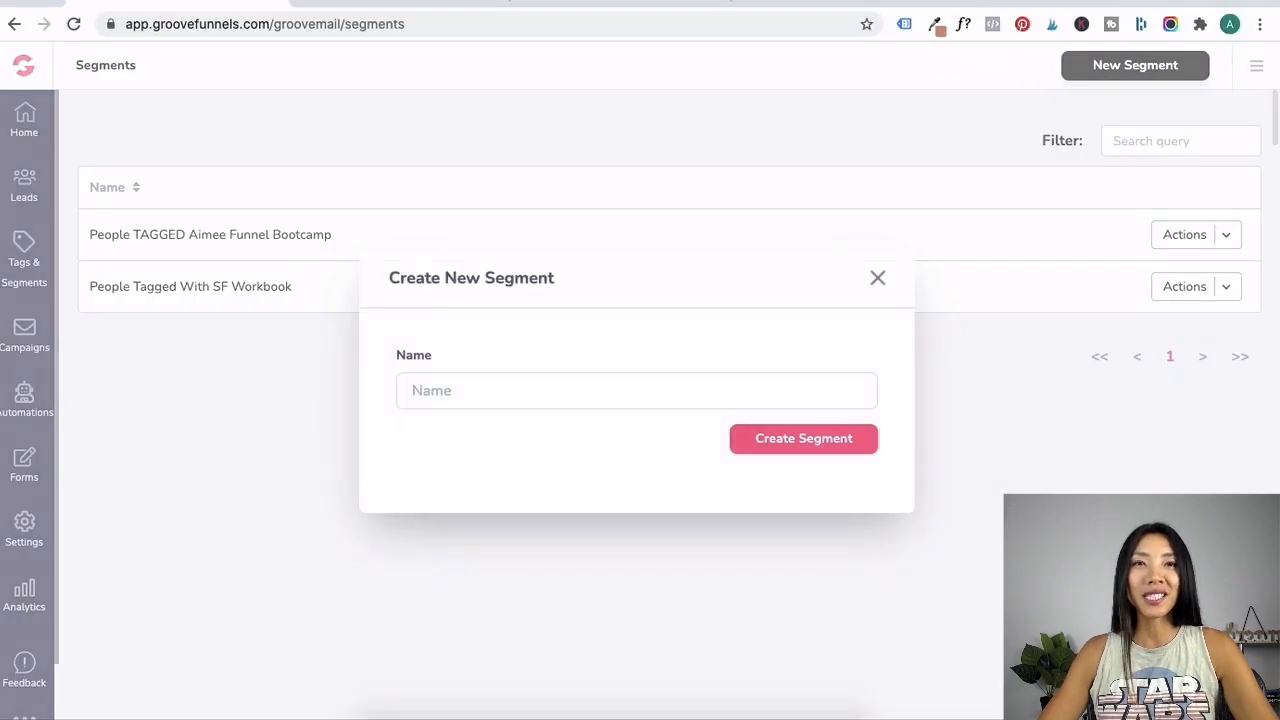
click(615, 390)
text(People TAGGED Aimee Funnel Bootcamp)
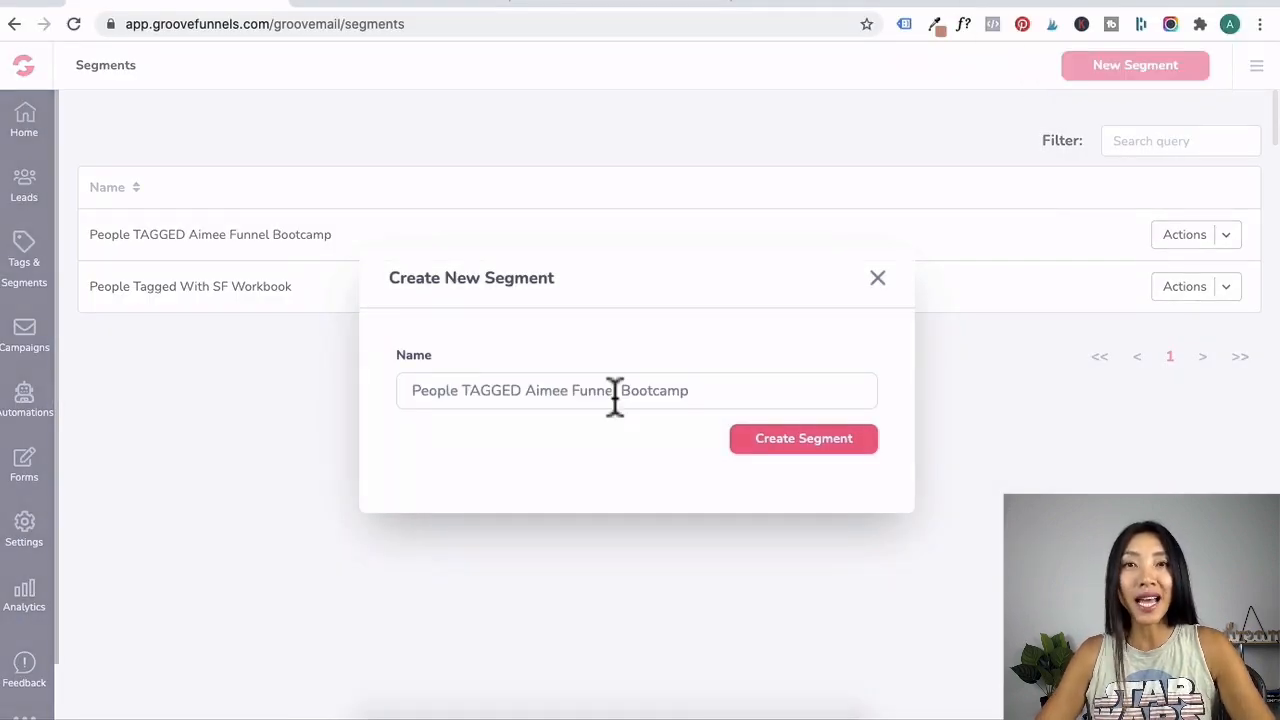
click(790, 445)
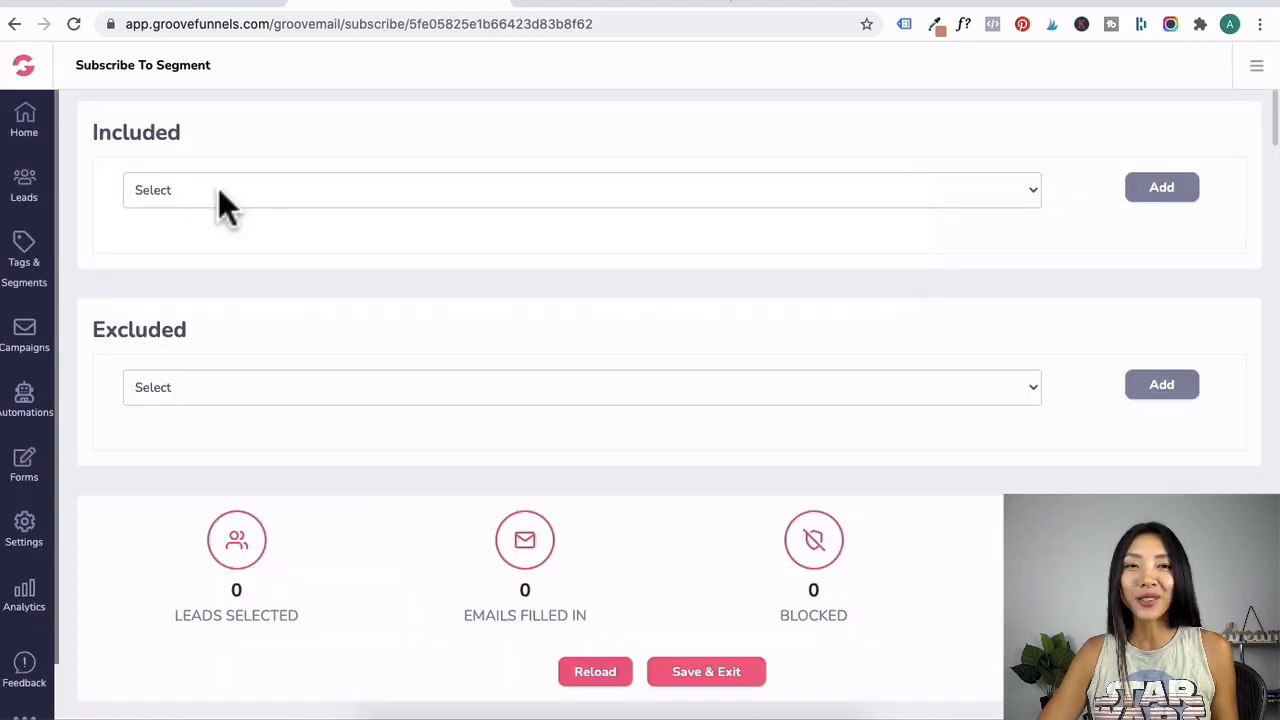
- Add an inclusion condition to the segment for people who have the Leads tag "Aimee Funnel Bootcamp"
click(219, 188)
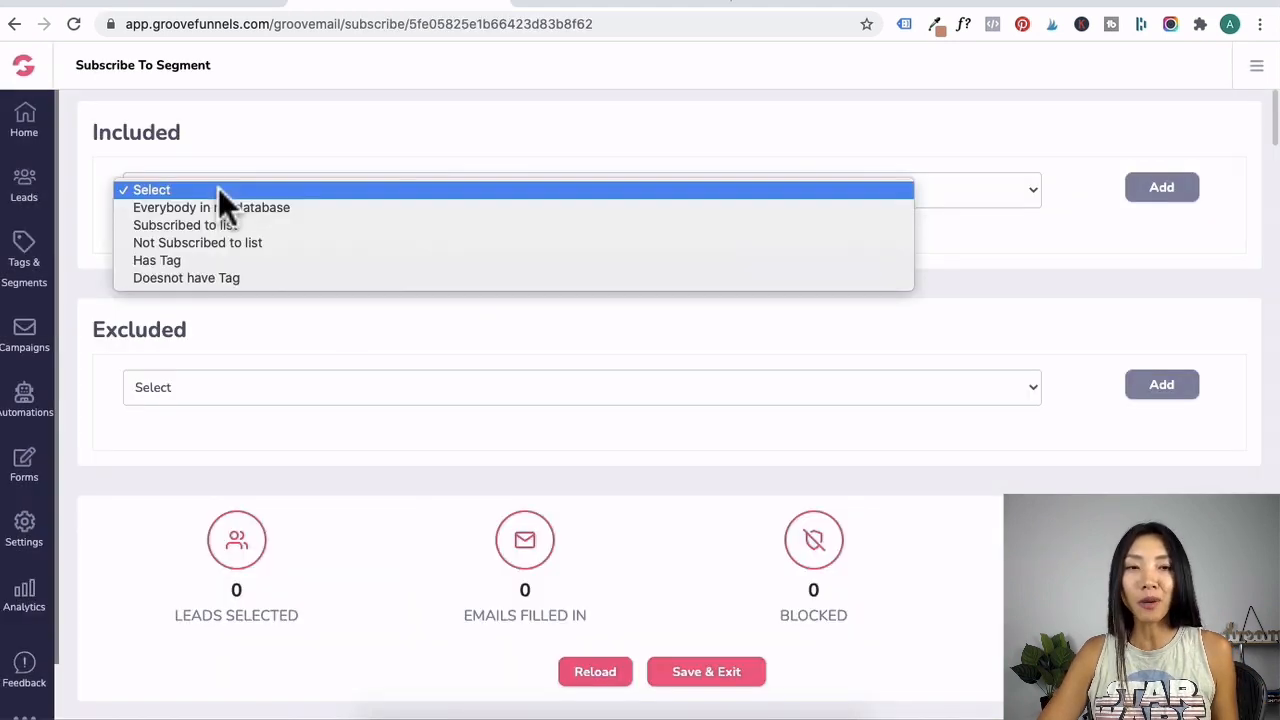
click(173, 260)
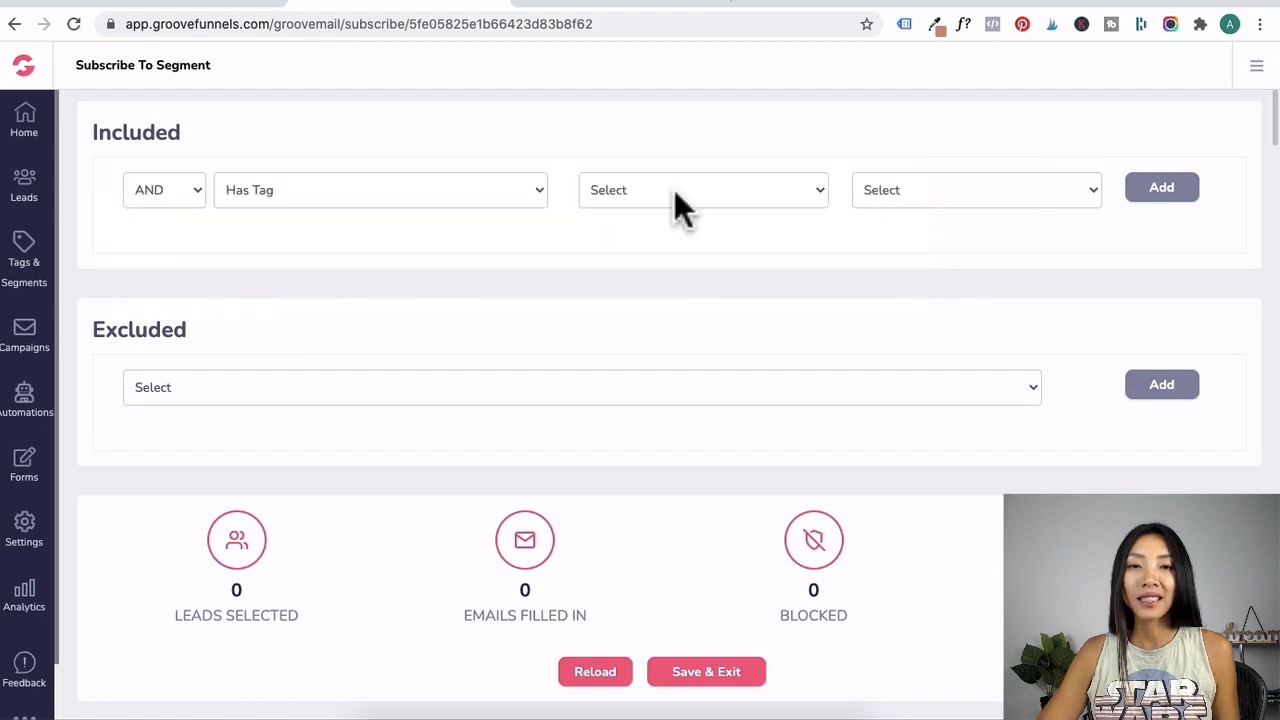
click(674, 200)
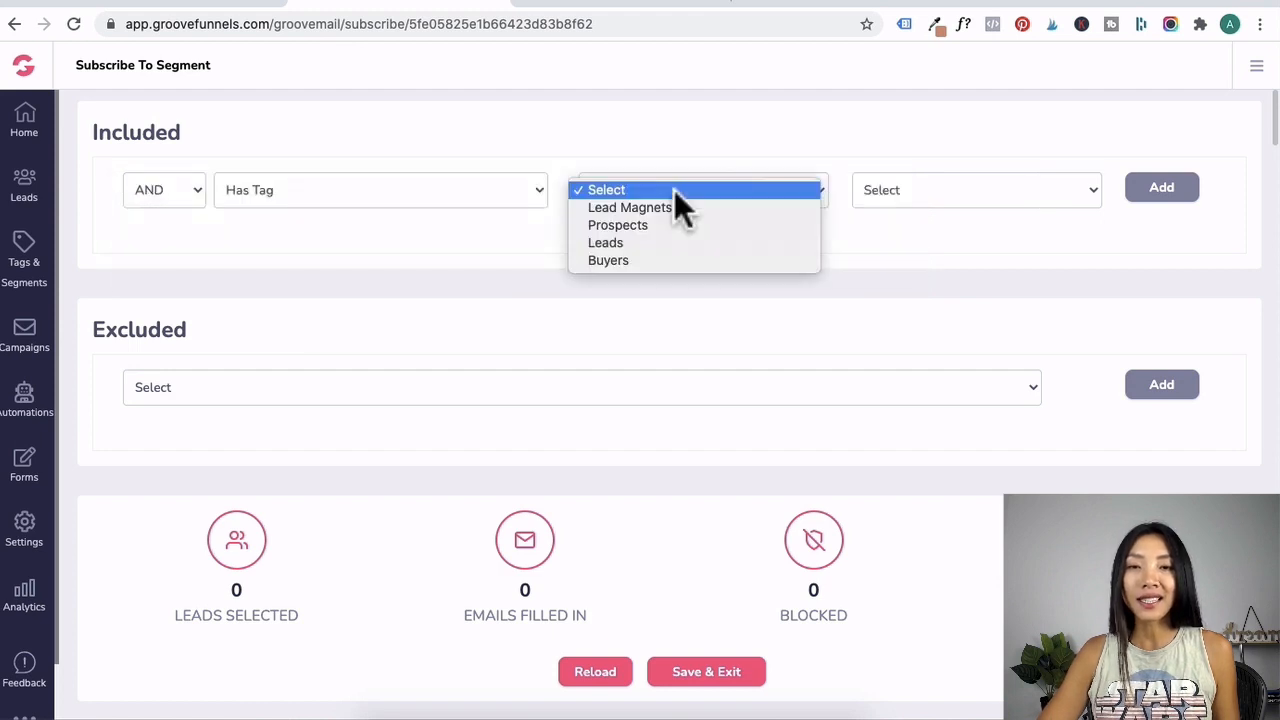
click(630, 243)
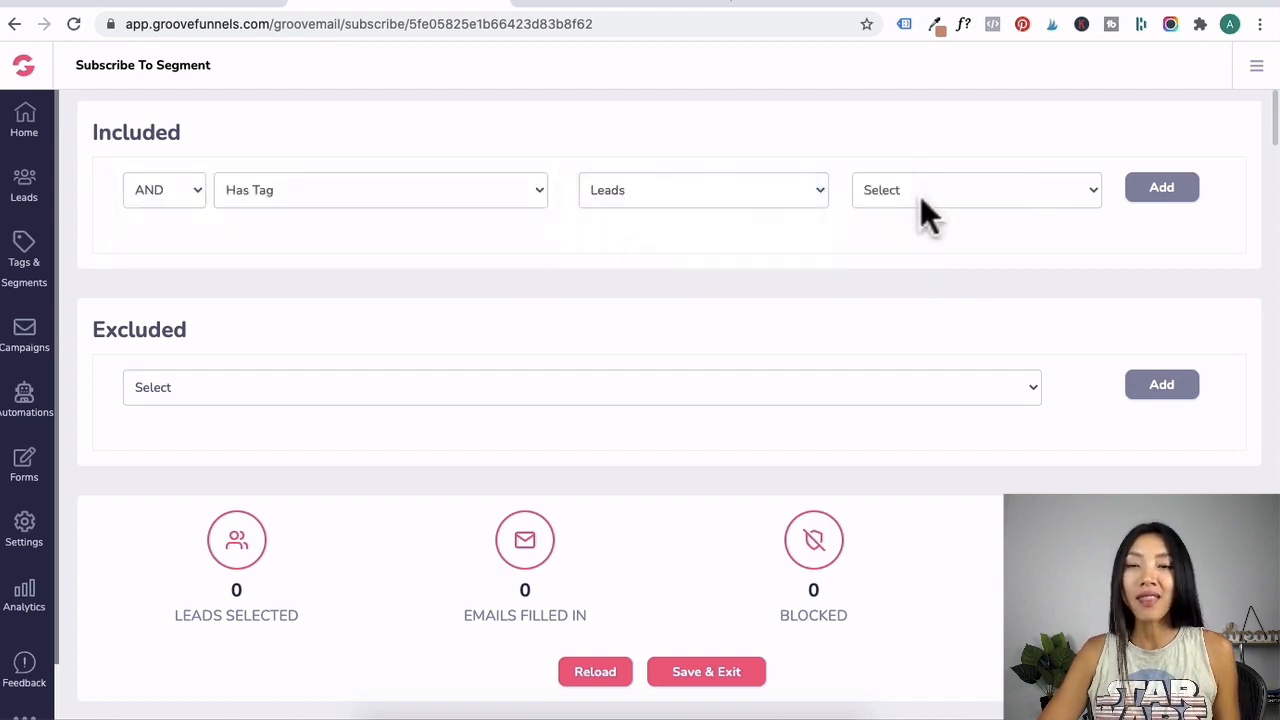
click(912, 190)
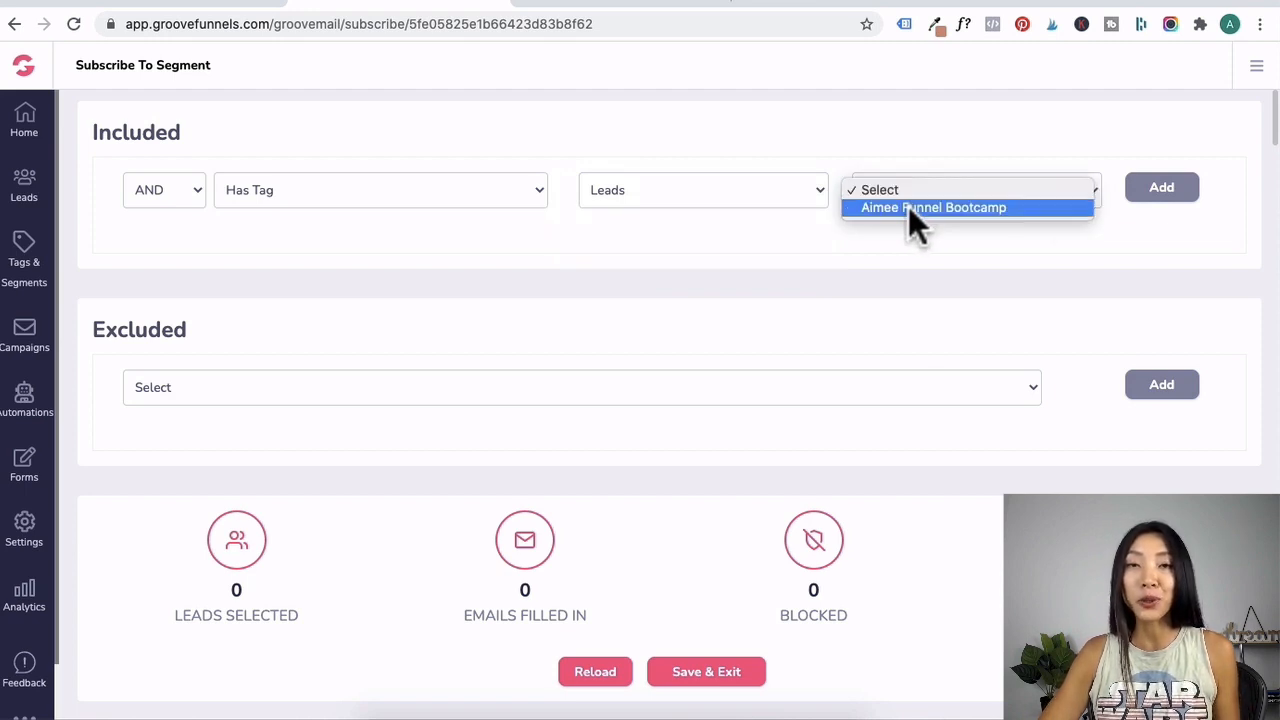
click(908, 207)
click(1160, 195)
- Review the exclusion condition options, leave them unset, and save the segment
scroll(295, 365, down, 1)
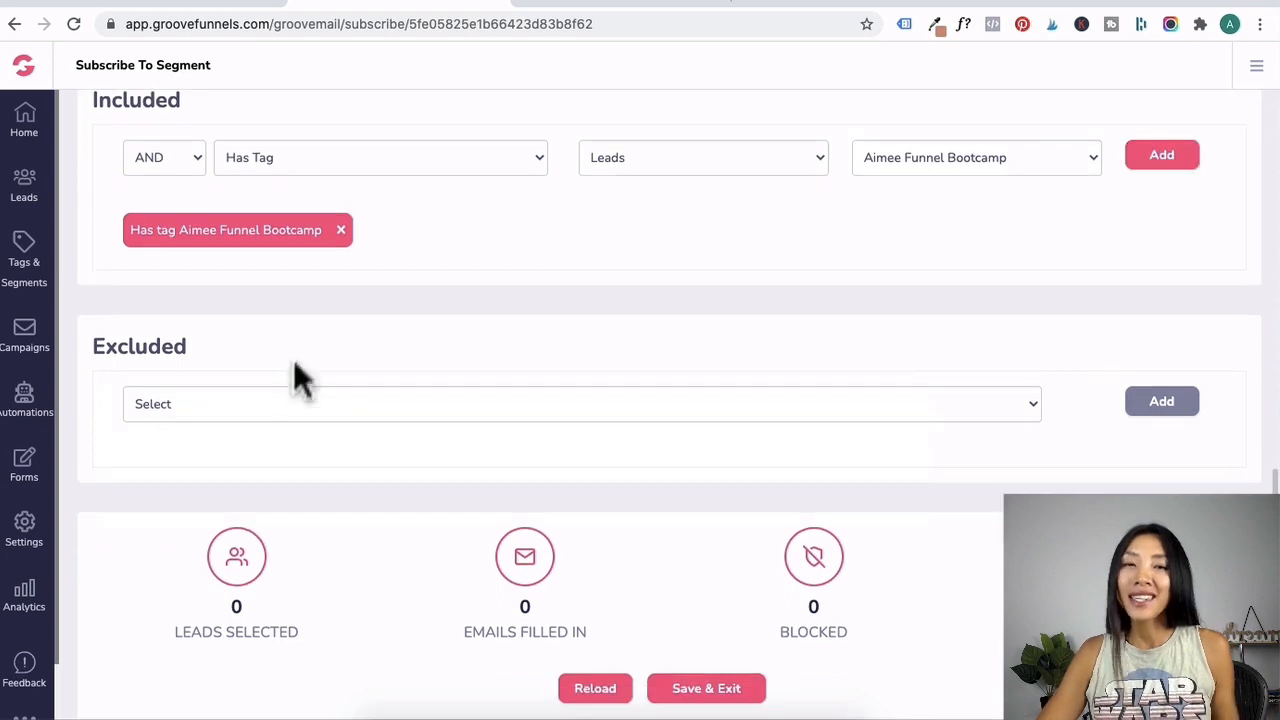
click(271, 403)
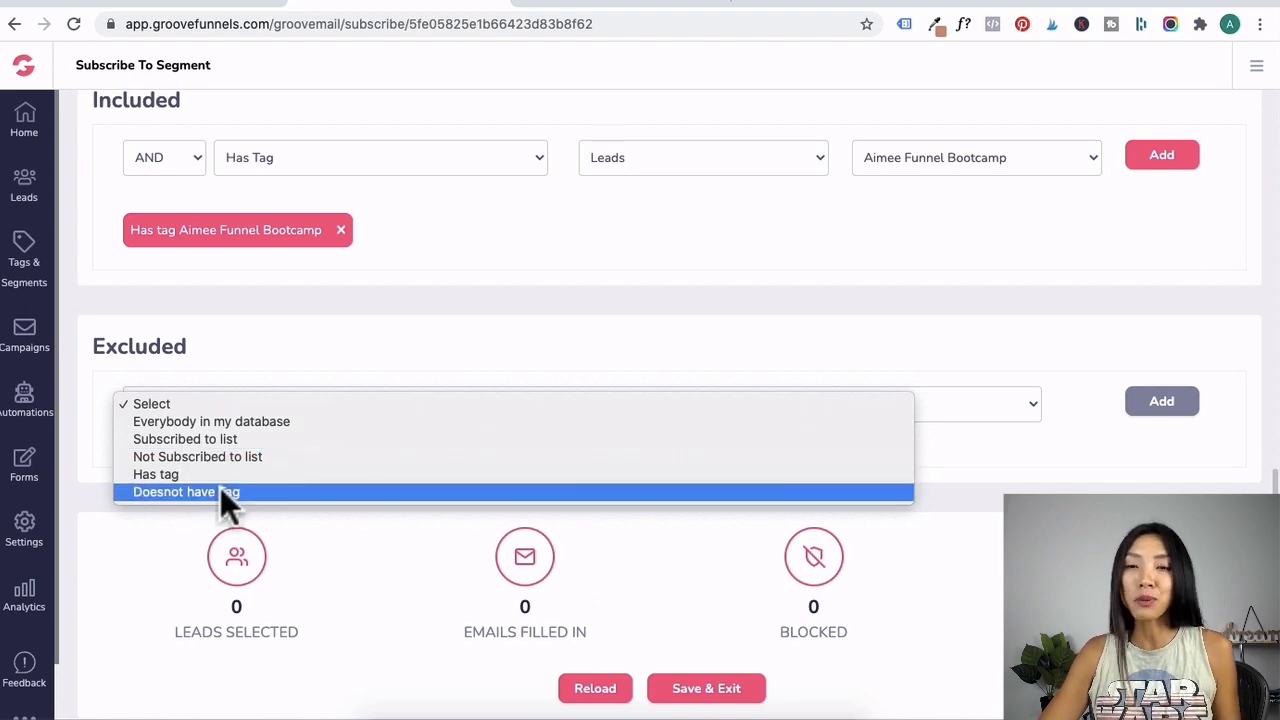
click(331, 337)
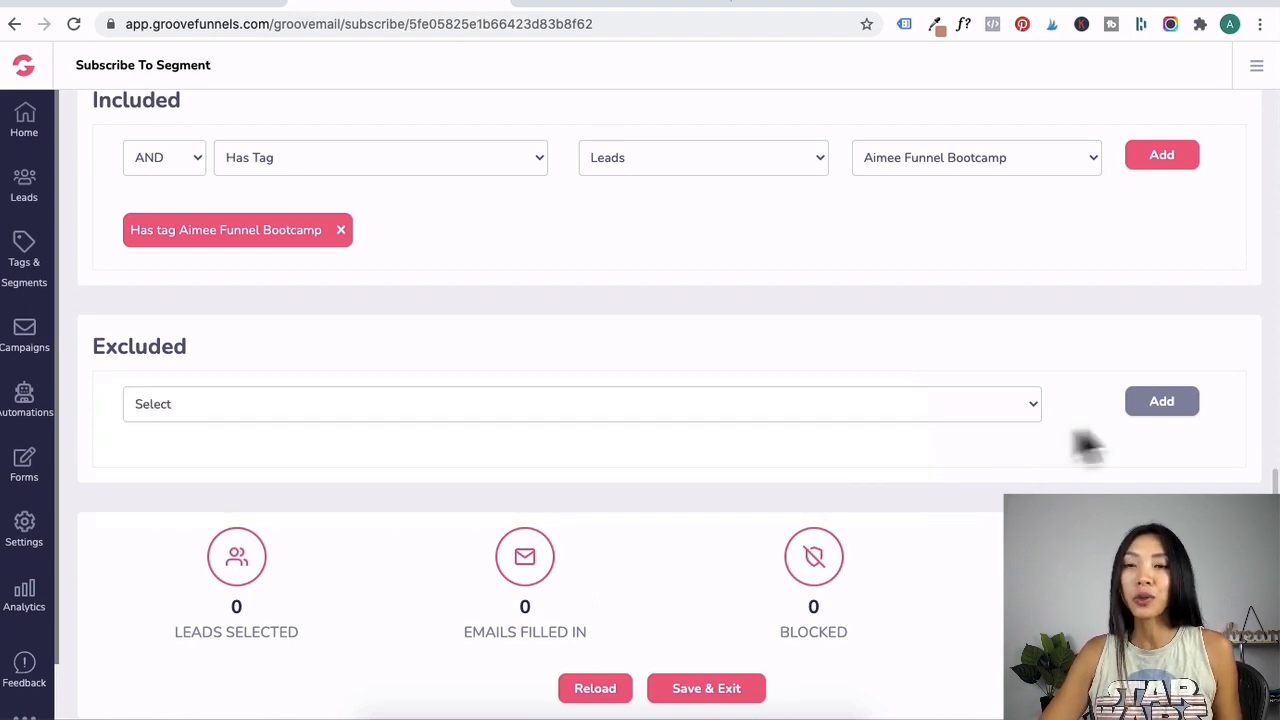
scroll(869, 528, up, 1)
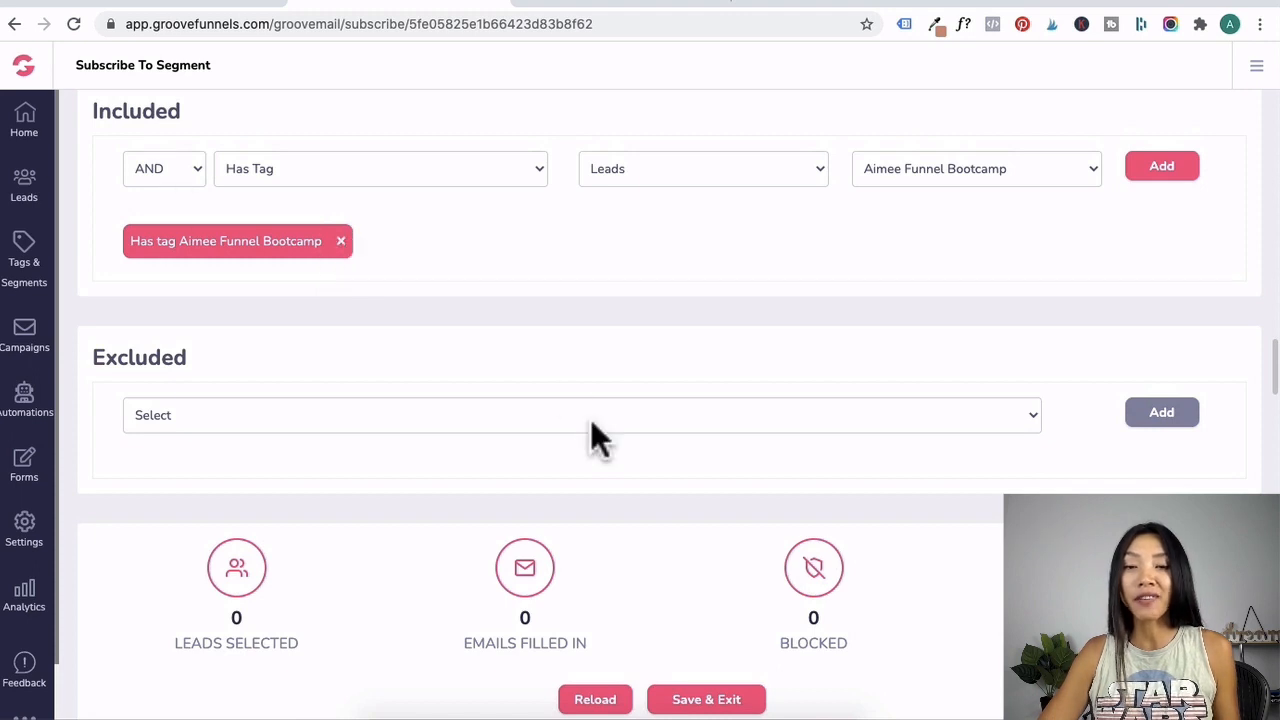
scroll(594, 437, down, 2)
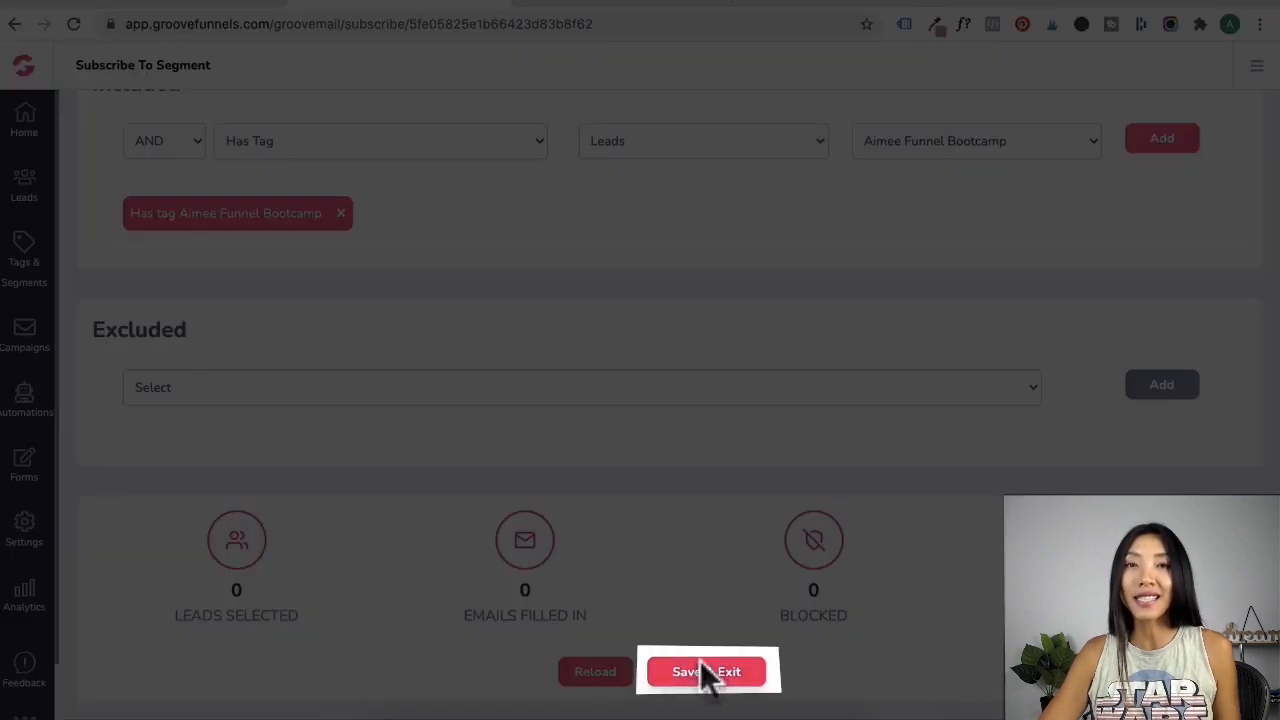
click(700, 664)
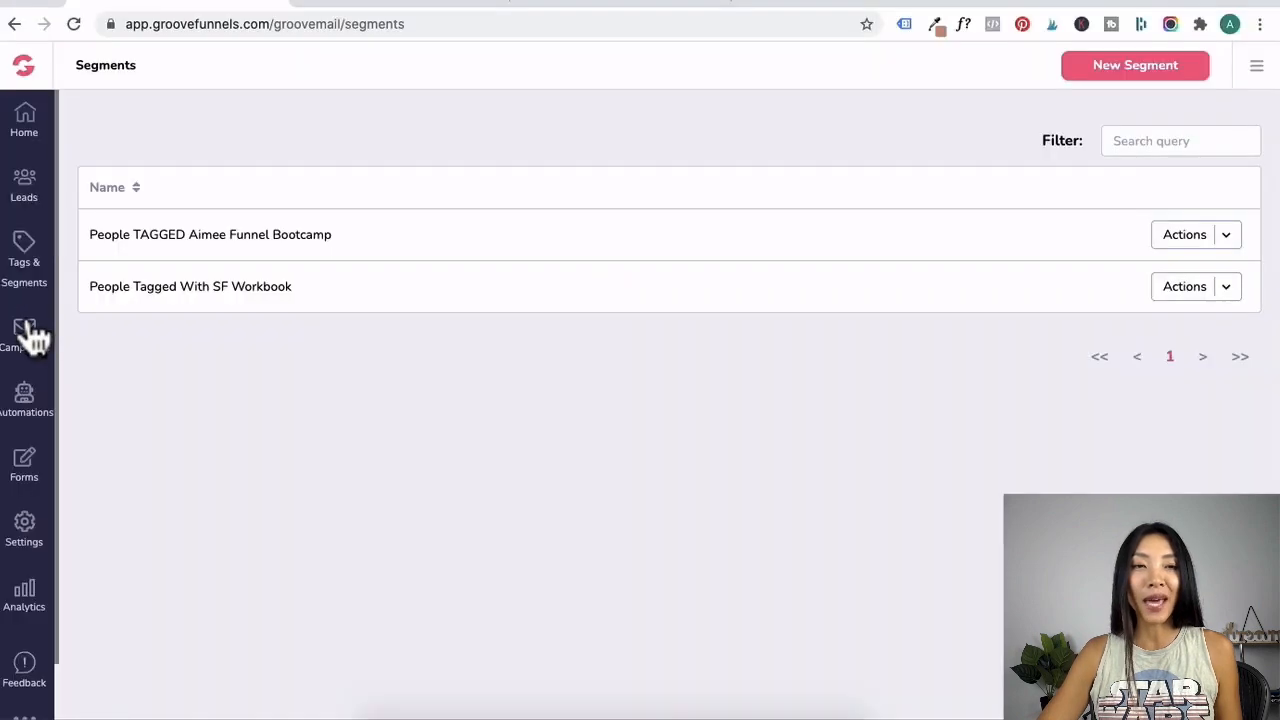
- Create a new broadcast with "Happy New Years - Aimee Funnel Bootcamp Segment" as its name and description, and save this information
click(28, 336)
click(120, 178)
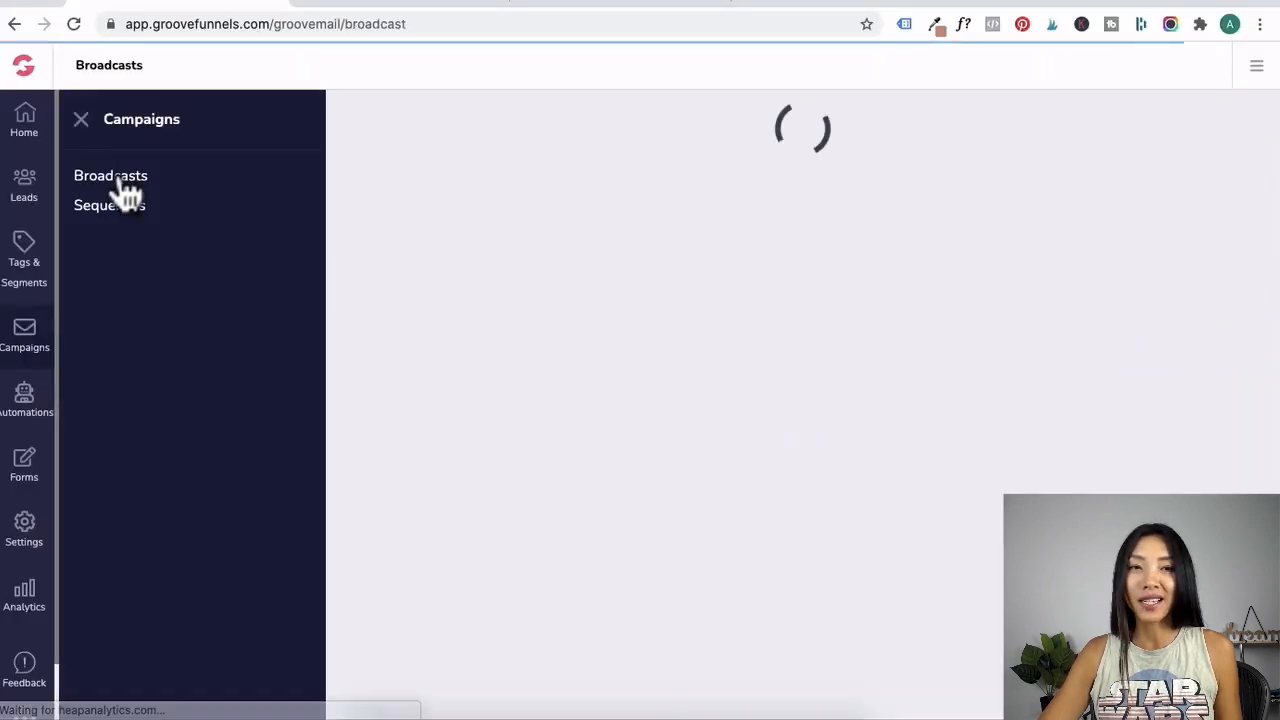
click(1100, 78)
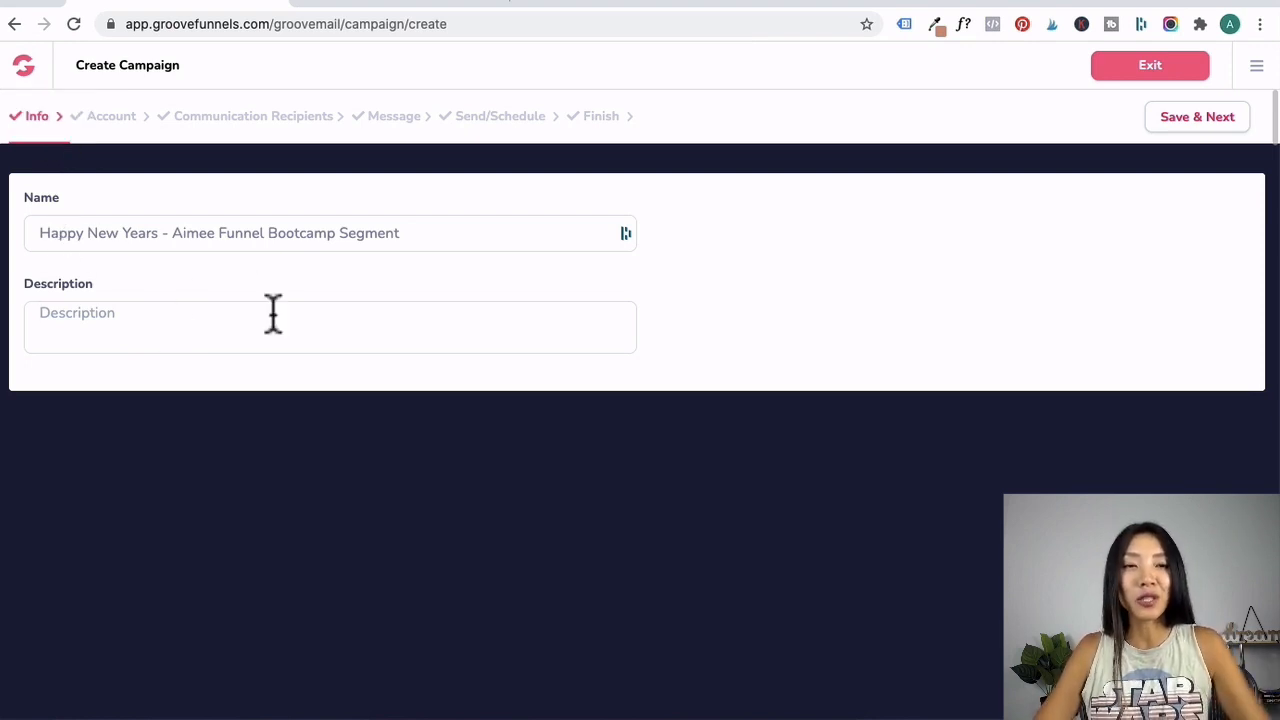
text(Happy New Years - Aimee Funnel Bootcamp Segment)
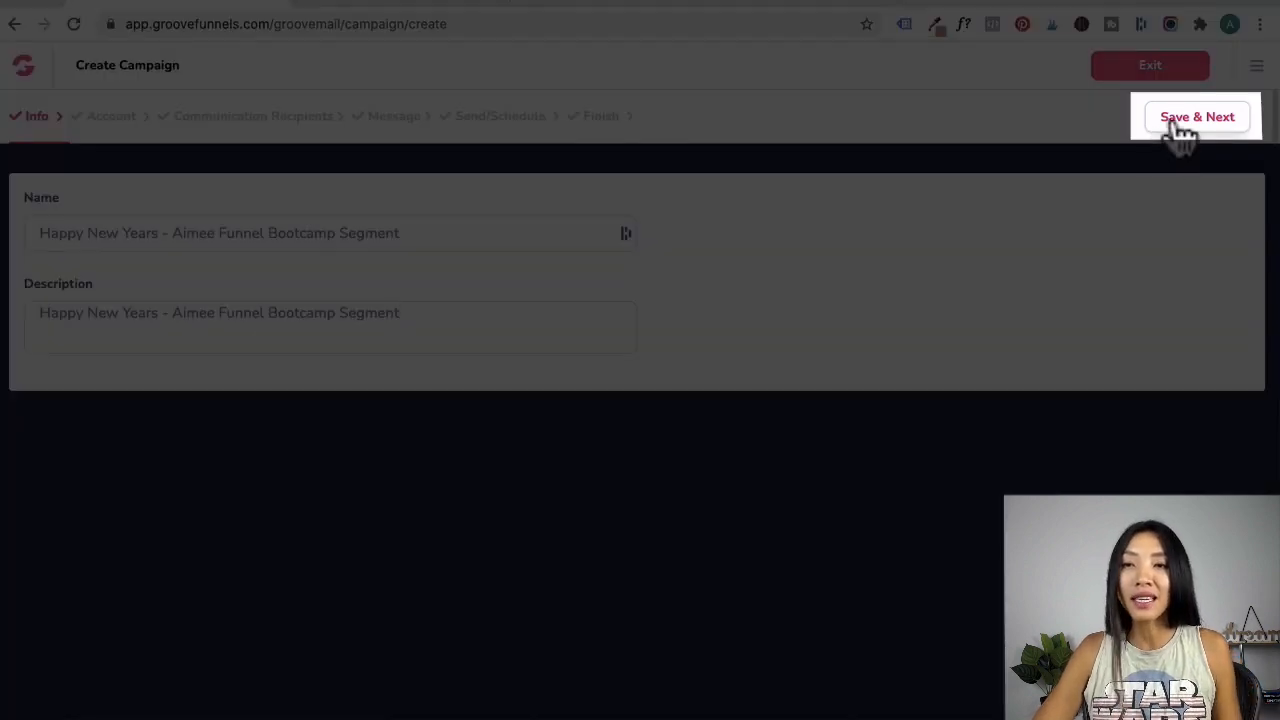
click(1174, 120)
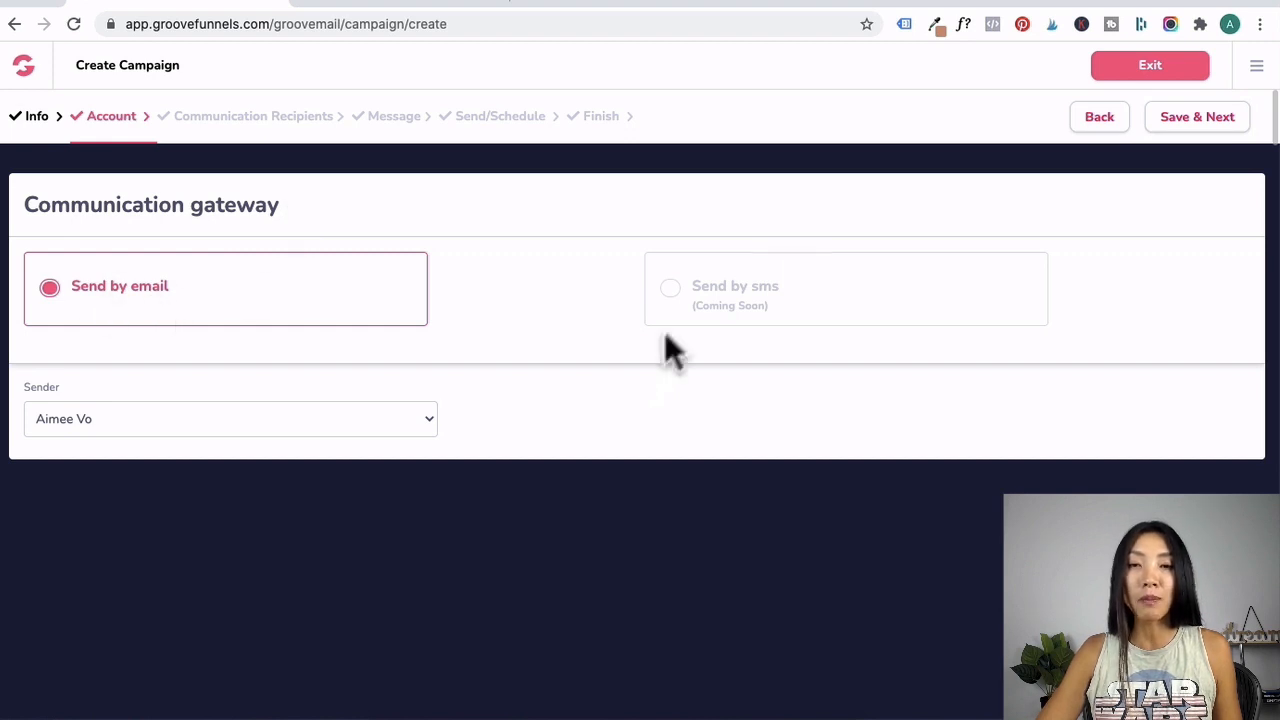
- Keep email as the communication gateway with the preset sender and continue to the communication recipients
scroll(705, 400, down, 1)
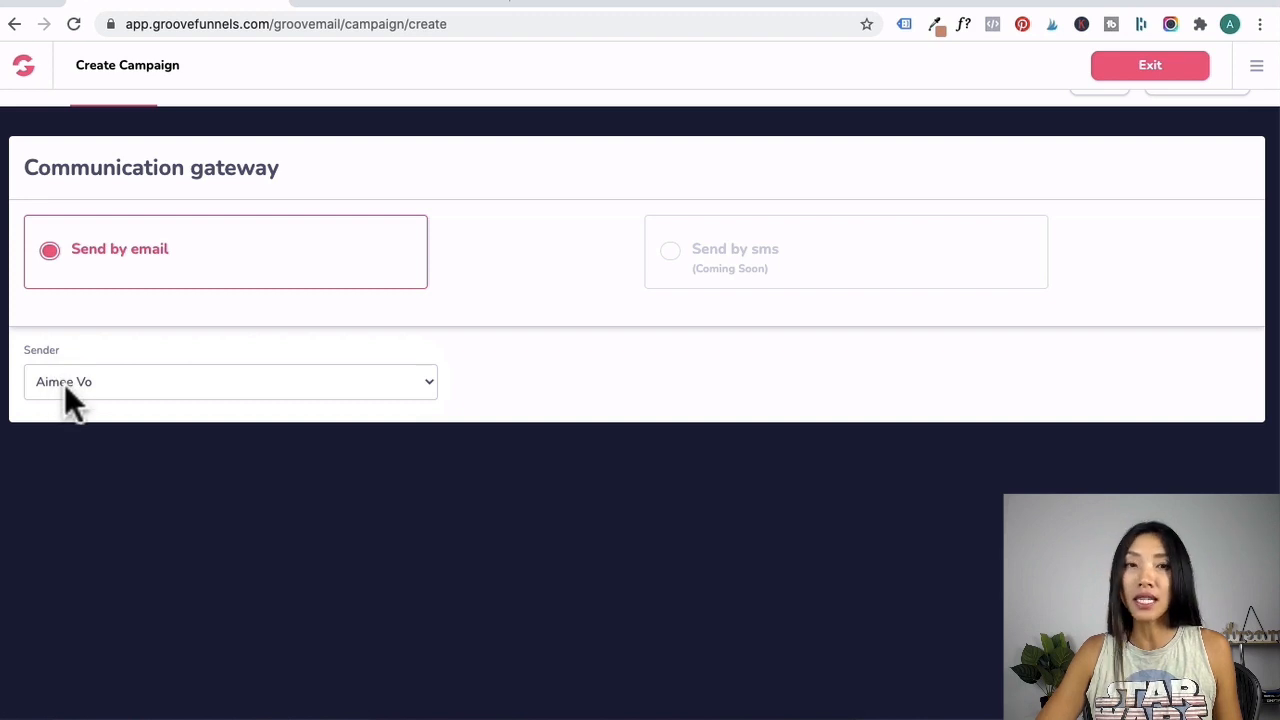
scroll(600, 250, up, 1)
click(1200, 118)
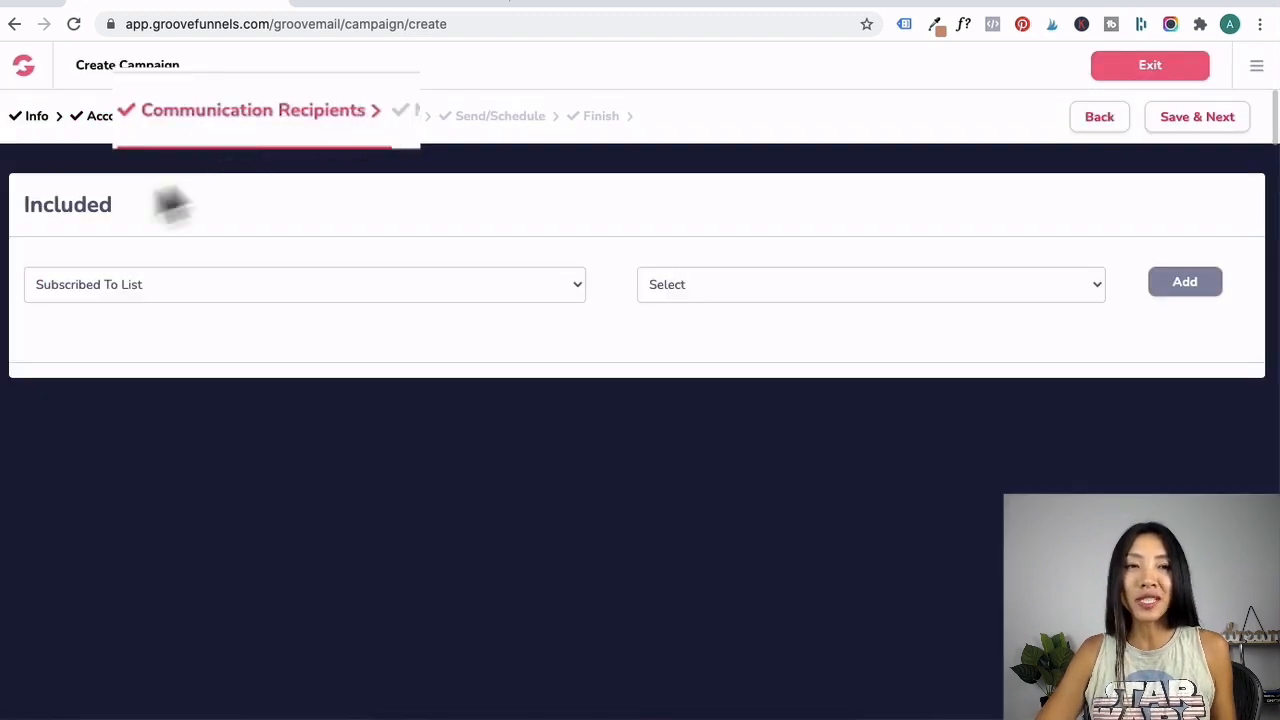
- Include contacts added to the segment "People TAGGED Aimee Funnel Bootcamp" as recipients and continue to the message content
click(240, 284)
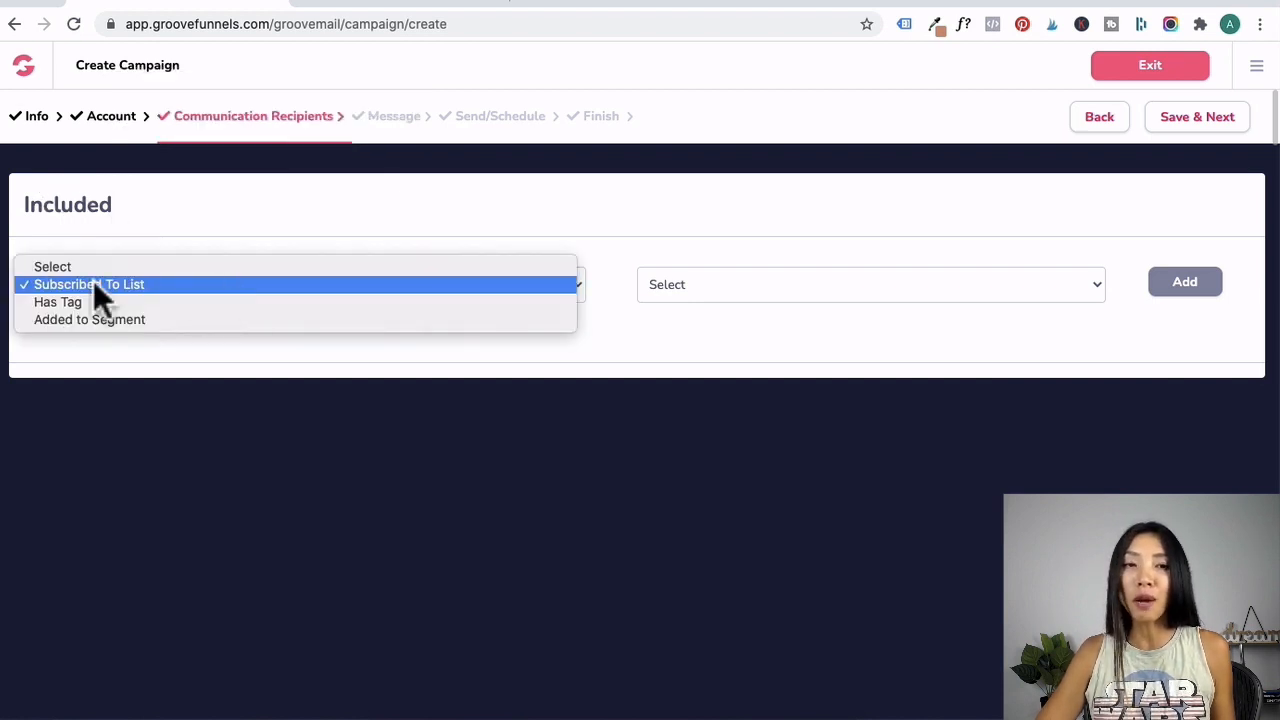
click(253, 315)
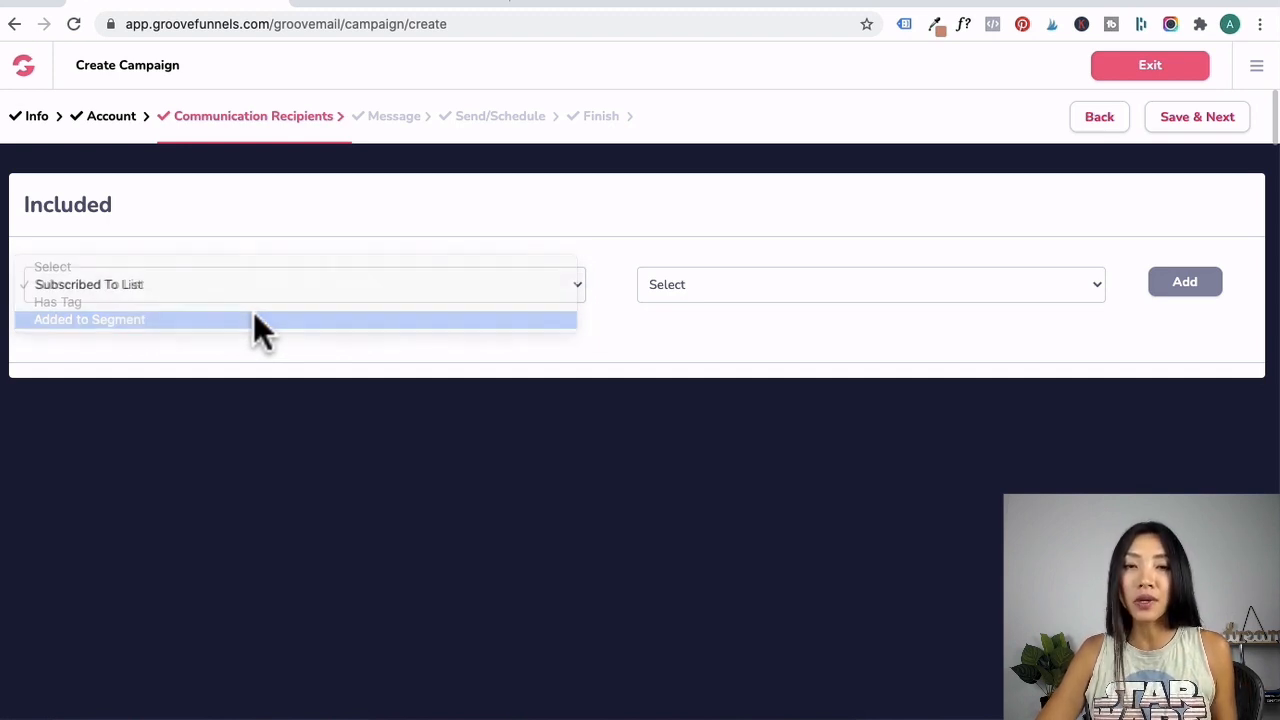
click(718, 278)
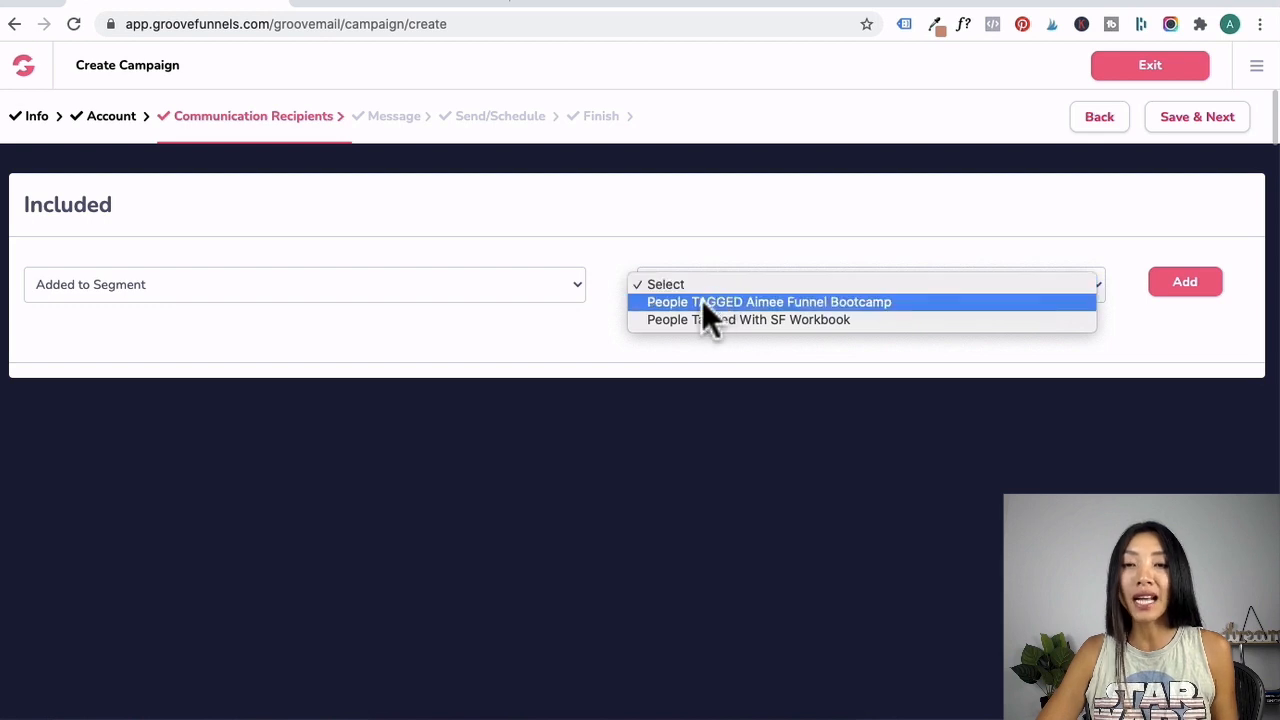
click(702, 300)
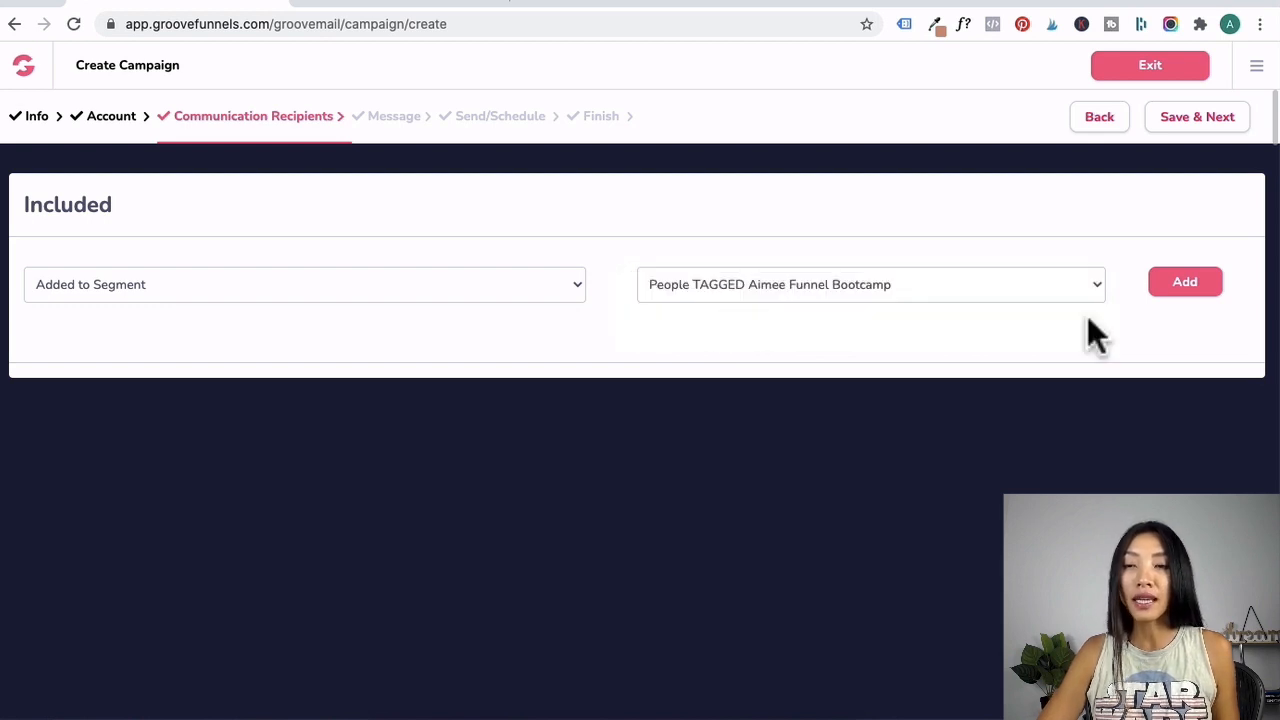
click(1186, 285)
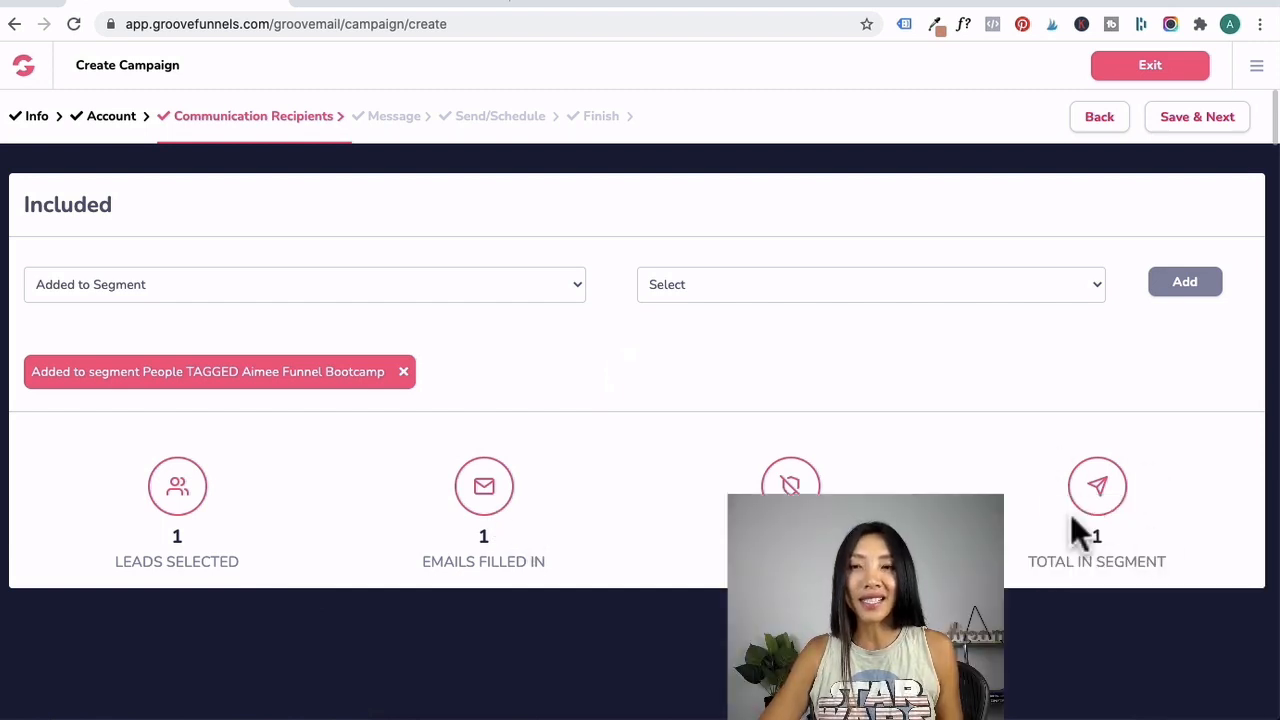
click(1192, 122)
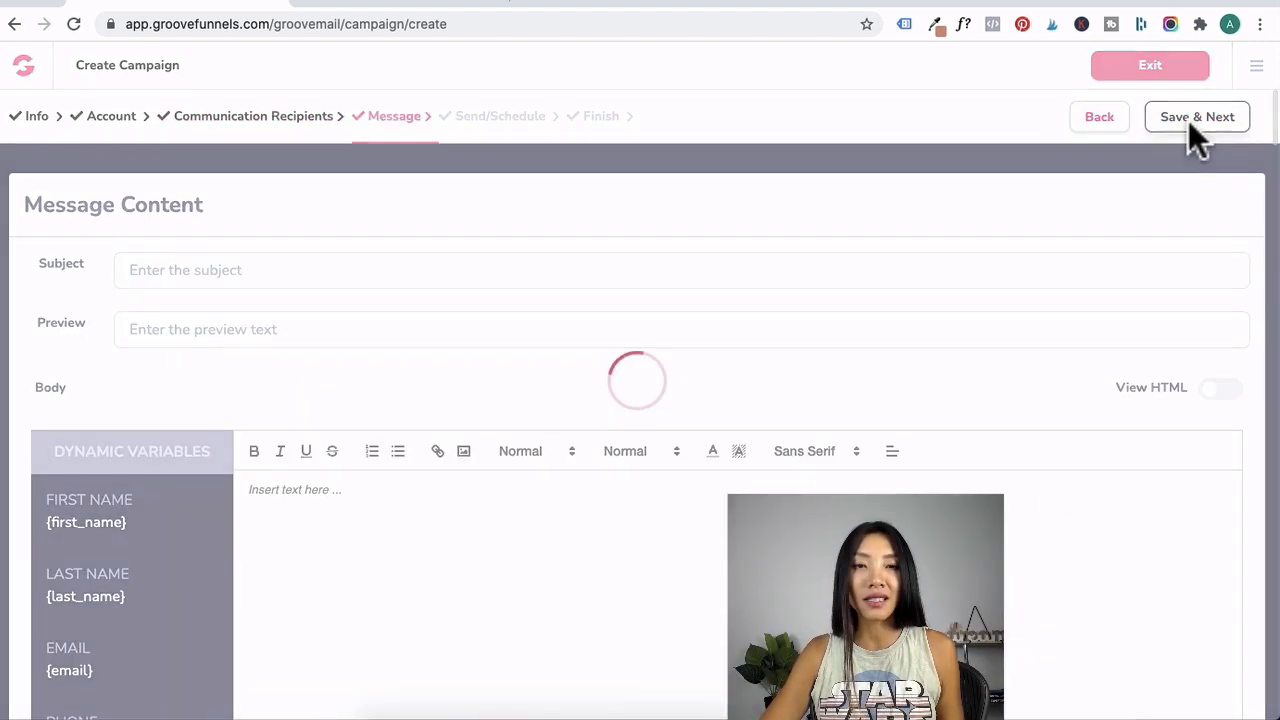
- Set the email subject to "Happy New Years!" and leave the preview text empty
click(226, 265)
text(Happy New Year!)
key(Left)
text(s)
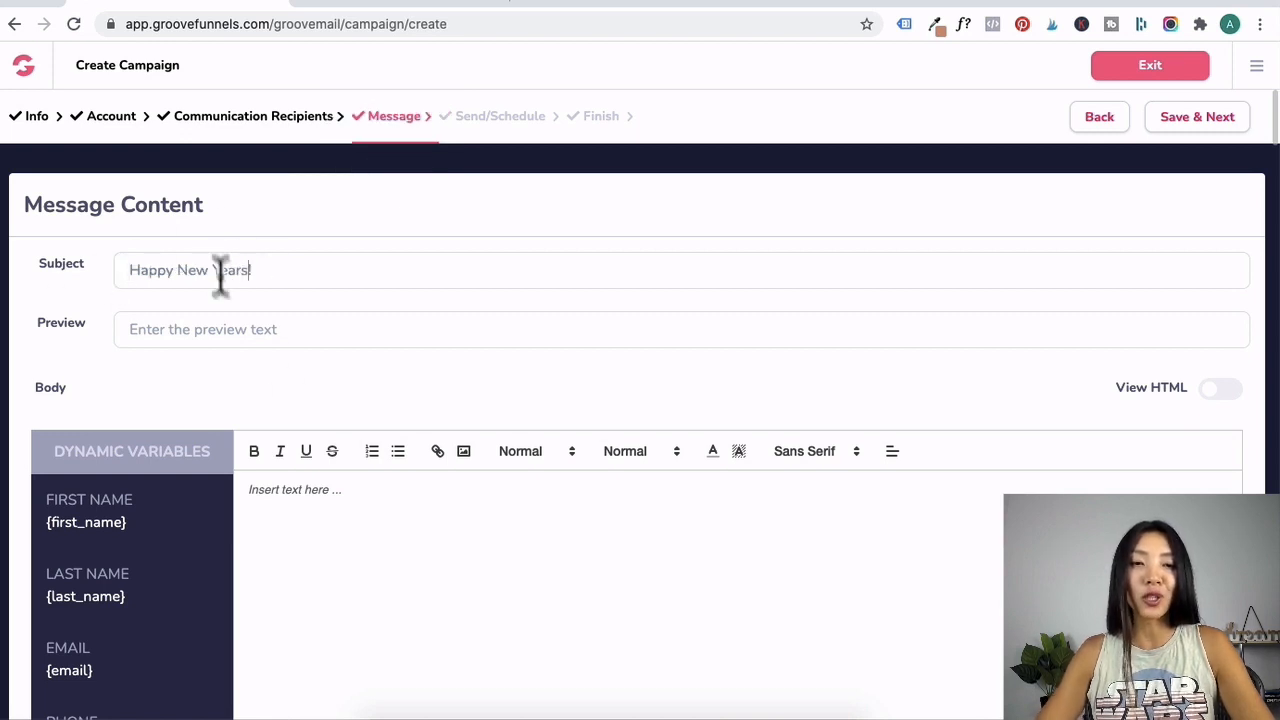
click(257, 318)
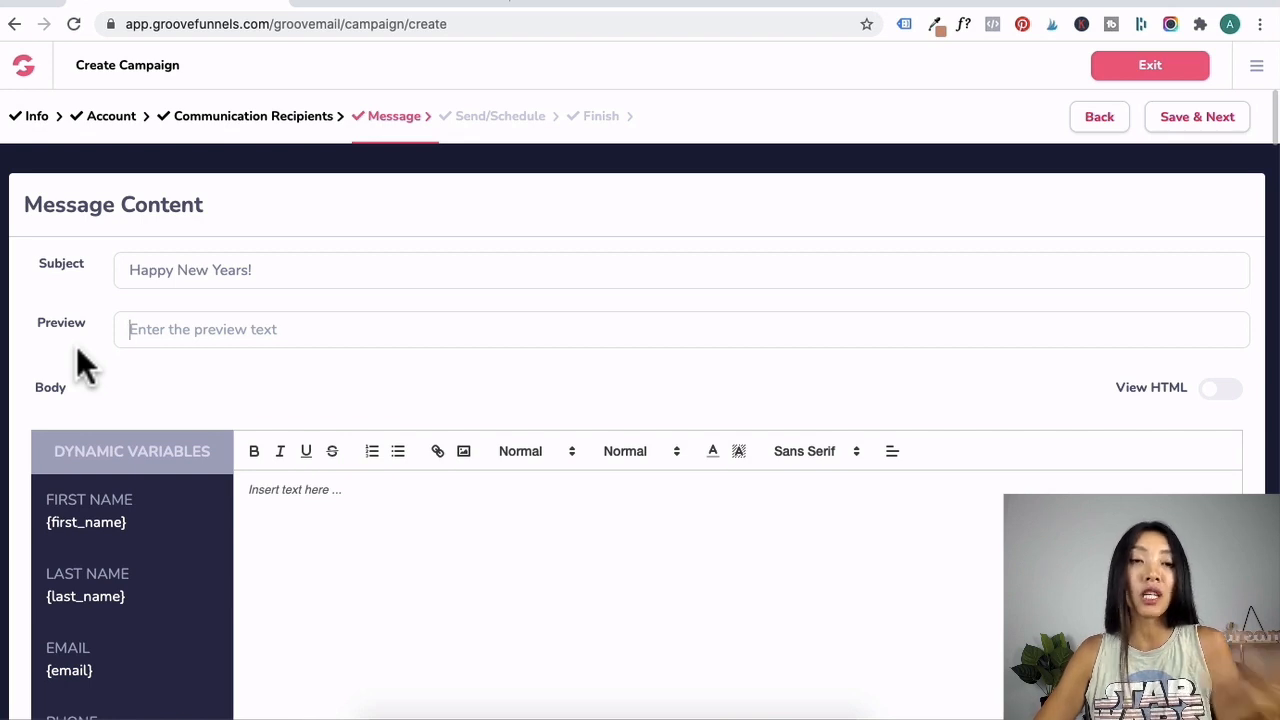
scroll(203, 455, down, 1)
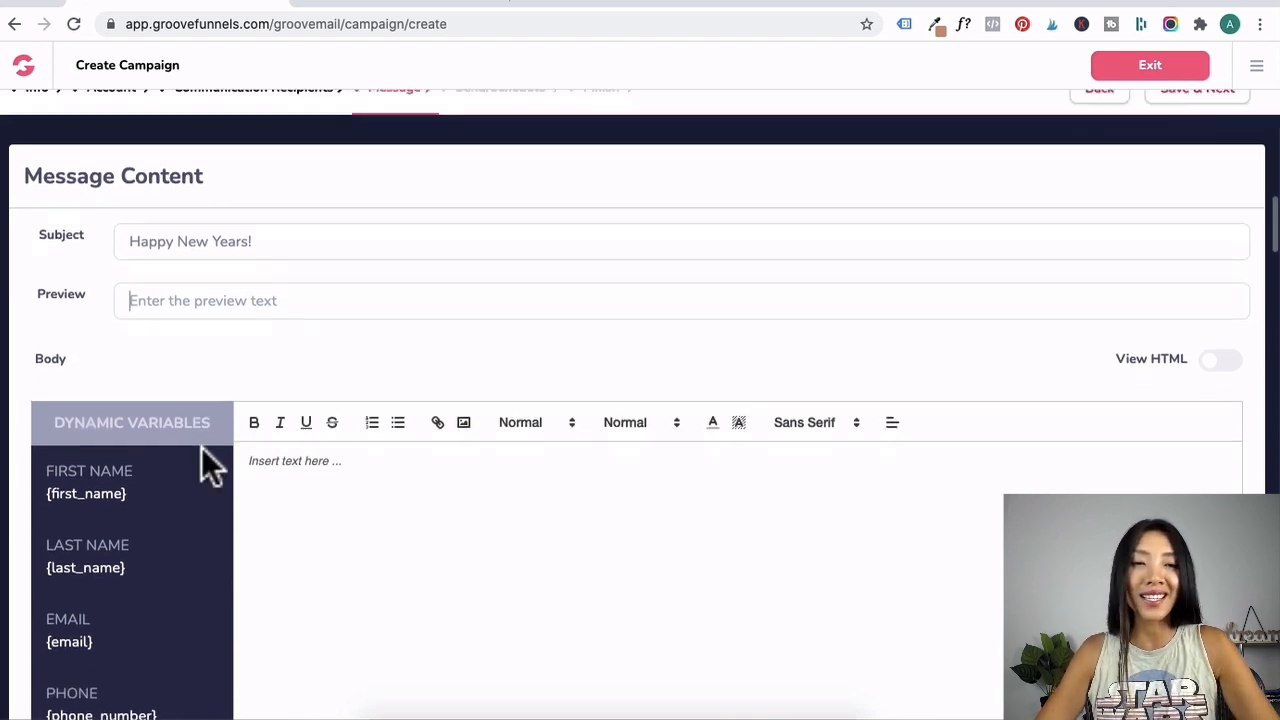
- Switch to HTML5-Editor.Net and copy the entire HTML source of the New Year message
click(434, 8)
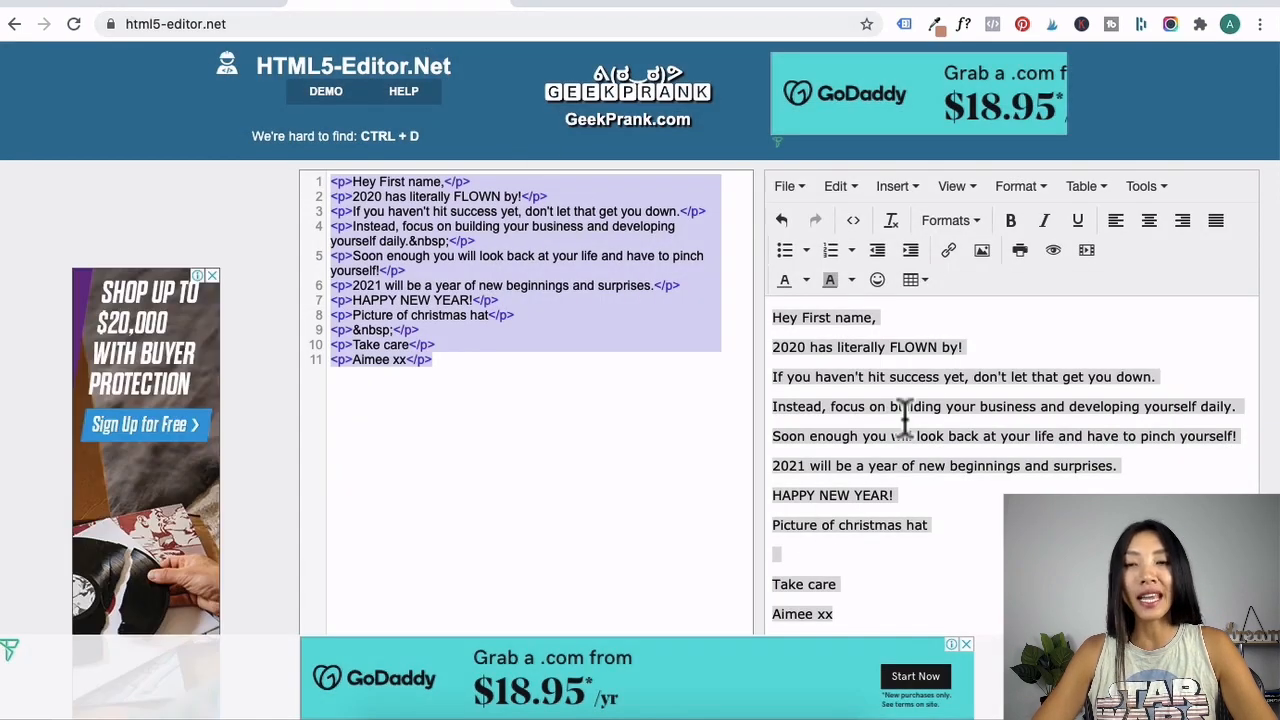
click(540, 460)
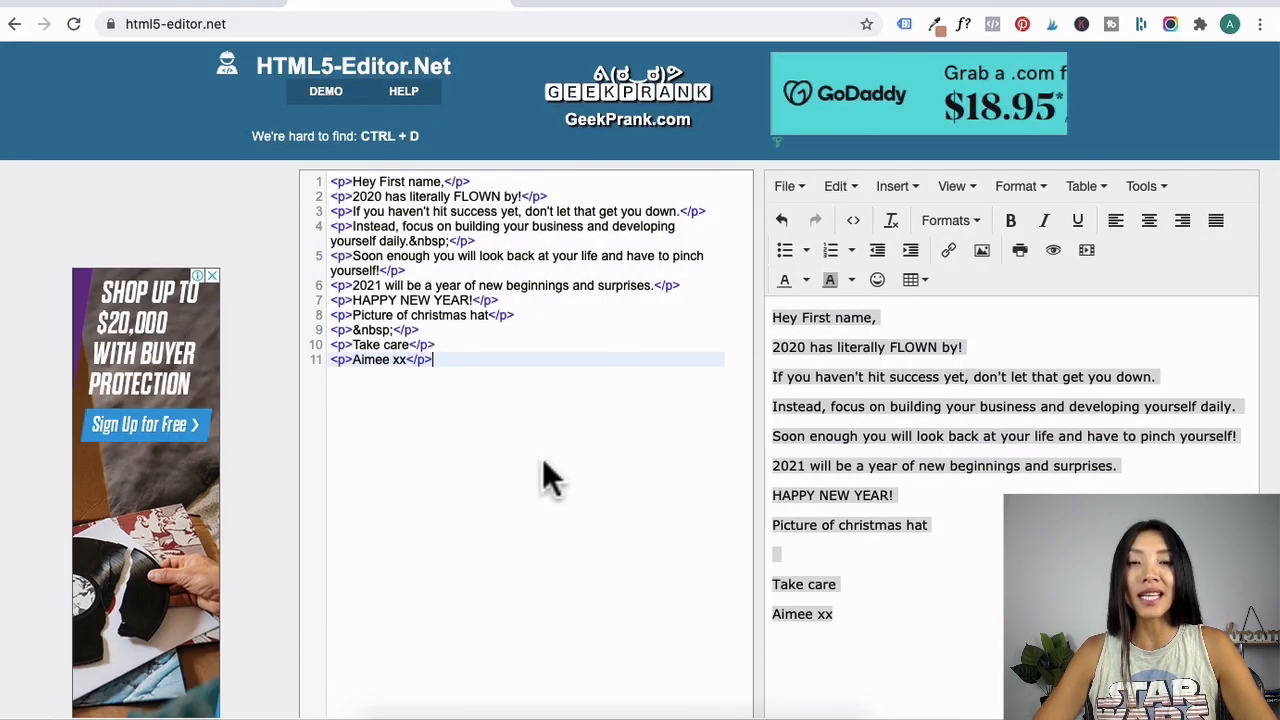
triple_click(519, 409)
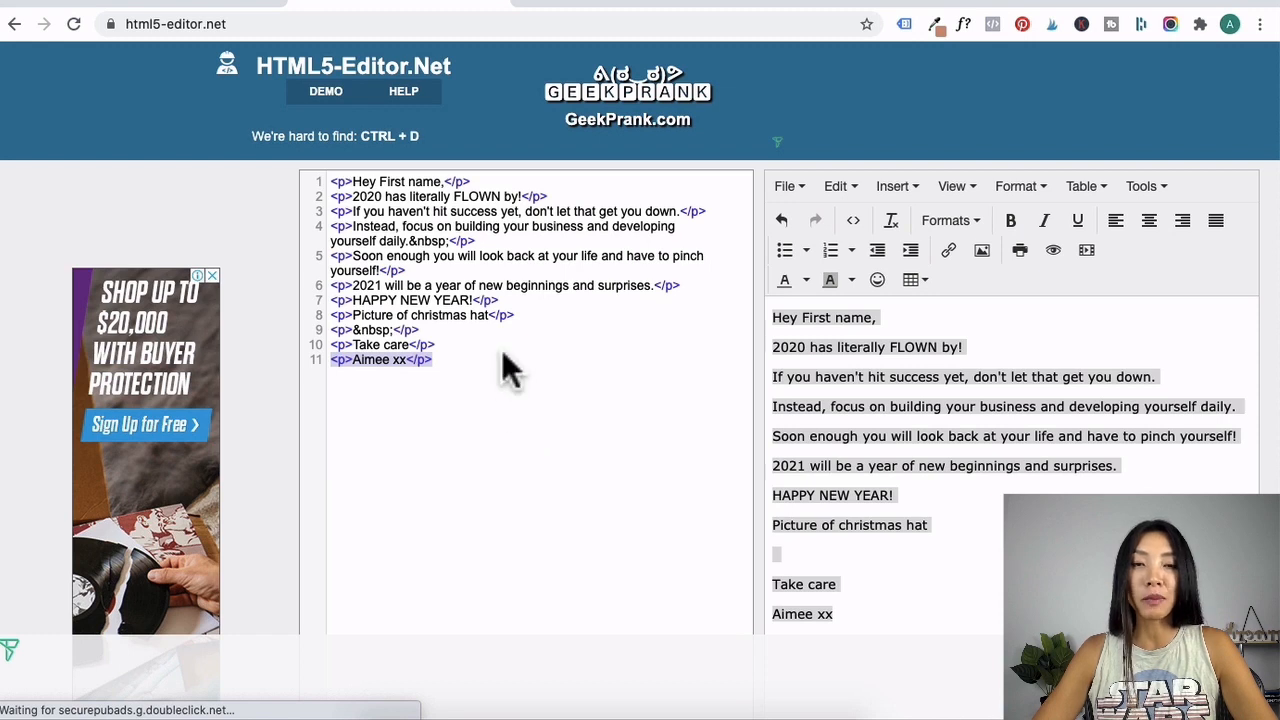
key(ctrl+a)
key(ctrl+c)
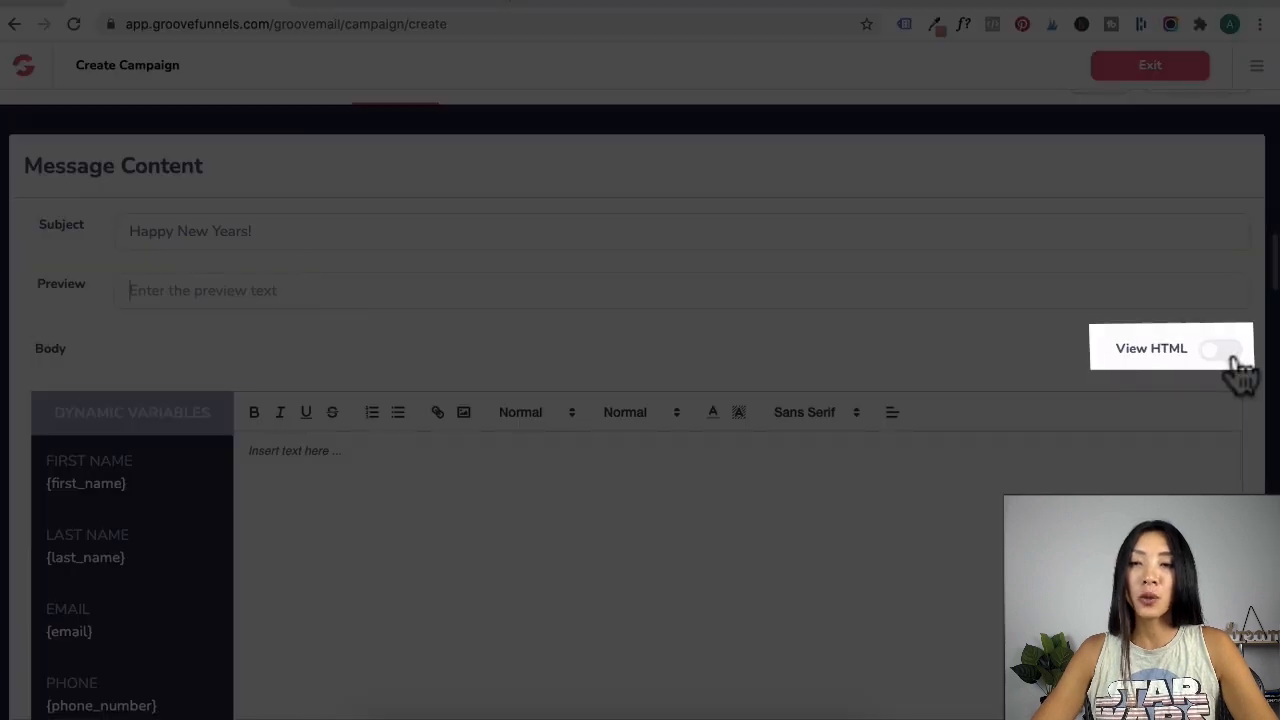
- Paste the copied New Year message source into the email body in HTML view and return to the visual editor
click(1228, 356)
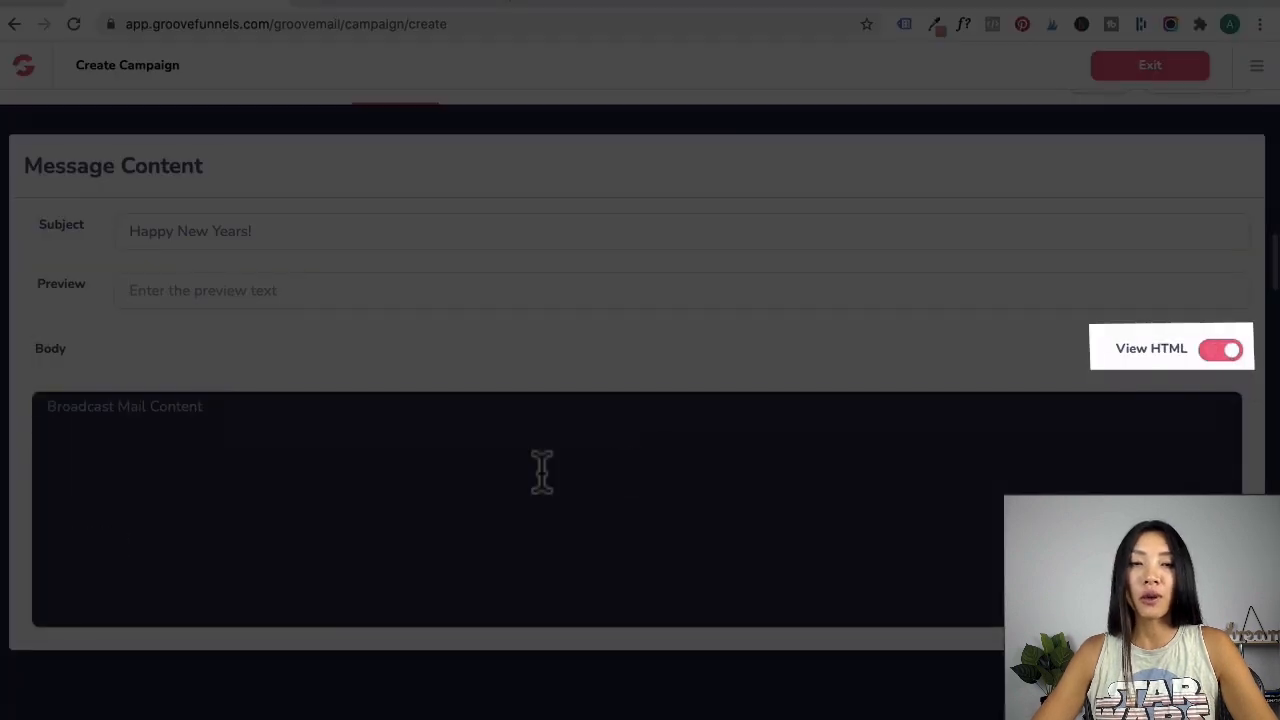
key(ctrl+v)
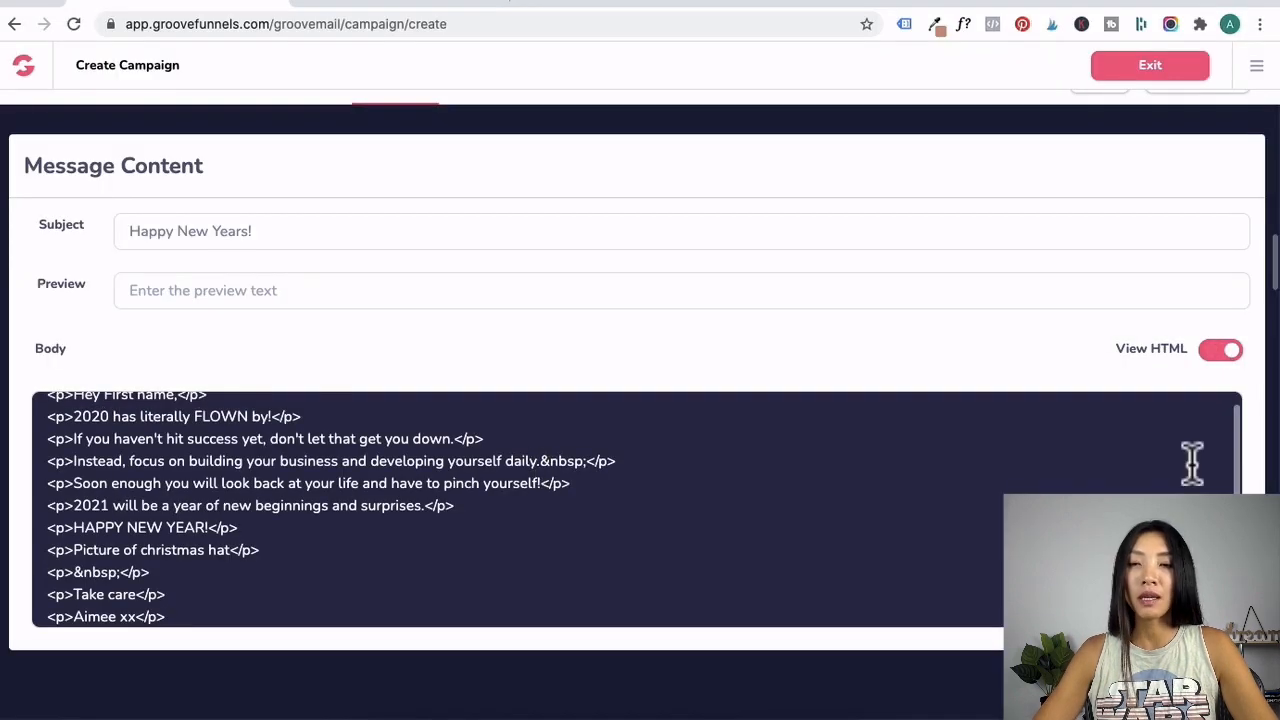
click(1214, 358)
click(294, 623)
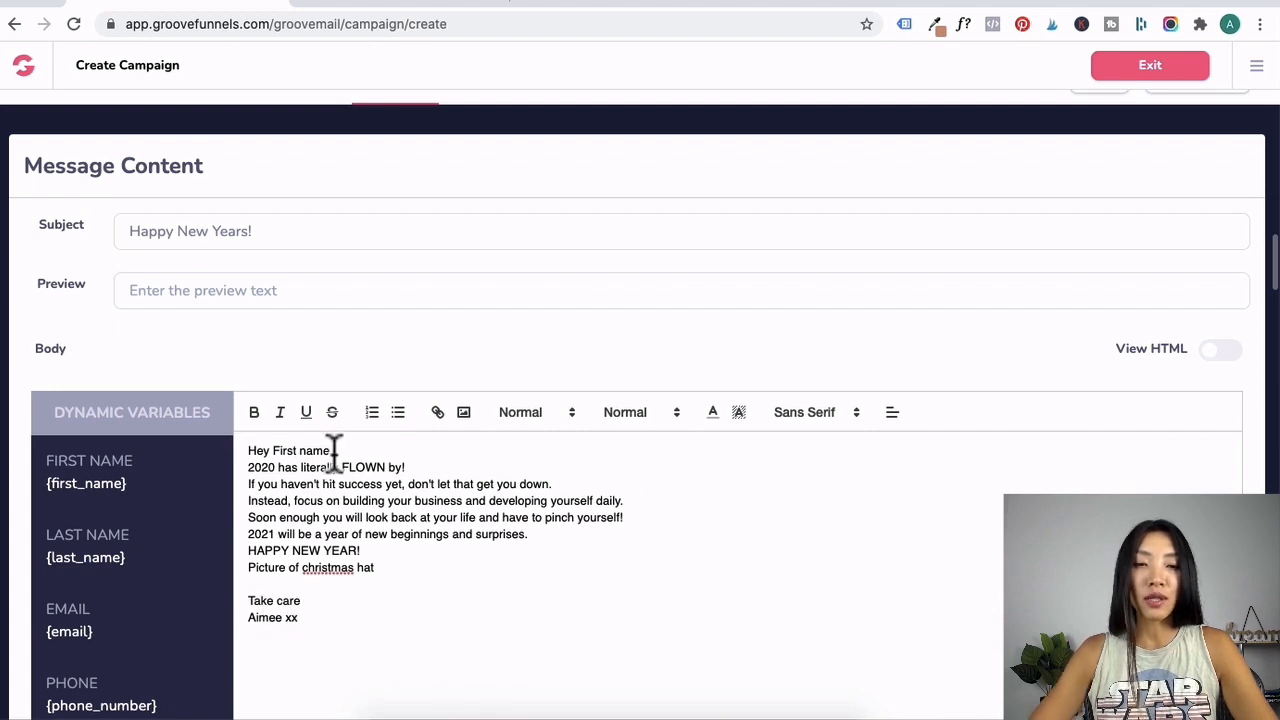
- Replace the "First name" placeholder in the greeting with the dynamic variable {first_name}
drag(329, 446, 275, 448)
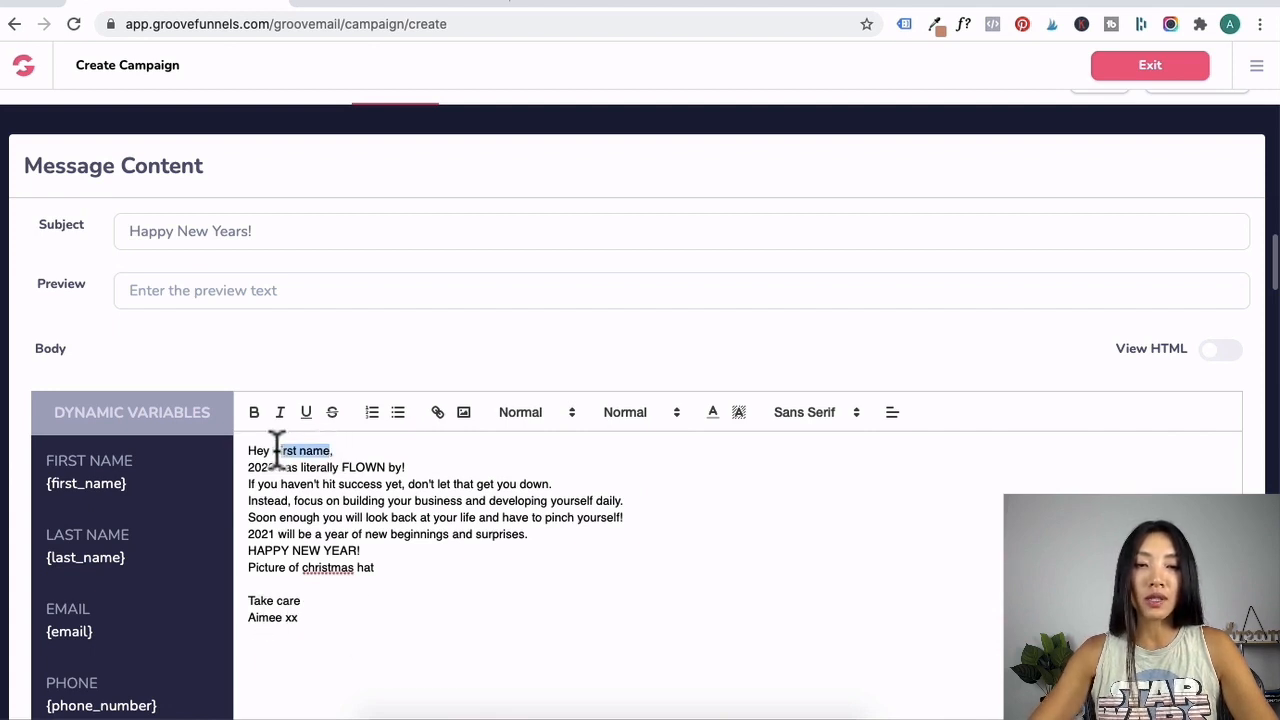
key(BackSpace)
click(106, 490)
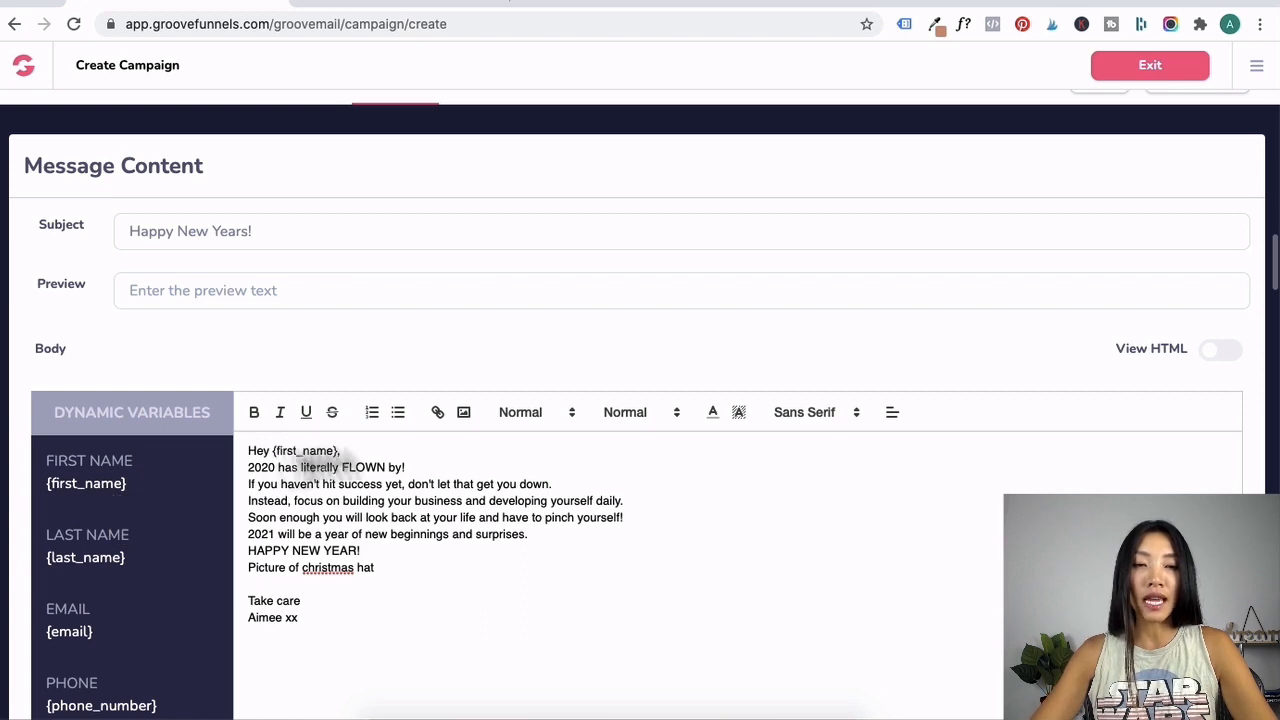
- Capitalize "Christmas" in the "Picture of christmas hat" line and save the message to continue to the send options
click(309, 565)
key(BackSpace)
text(C)
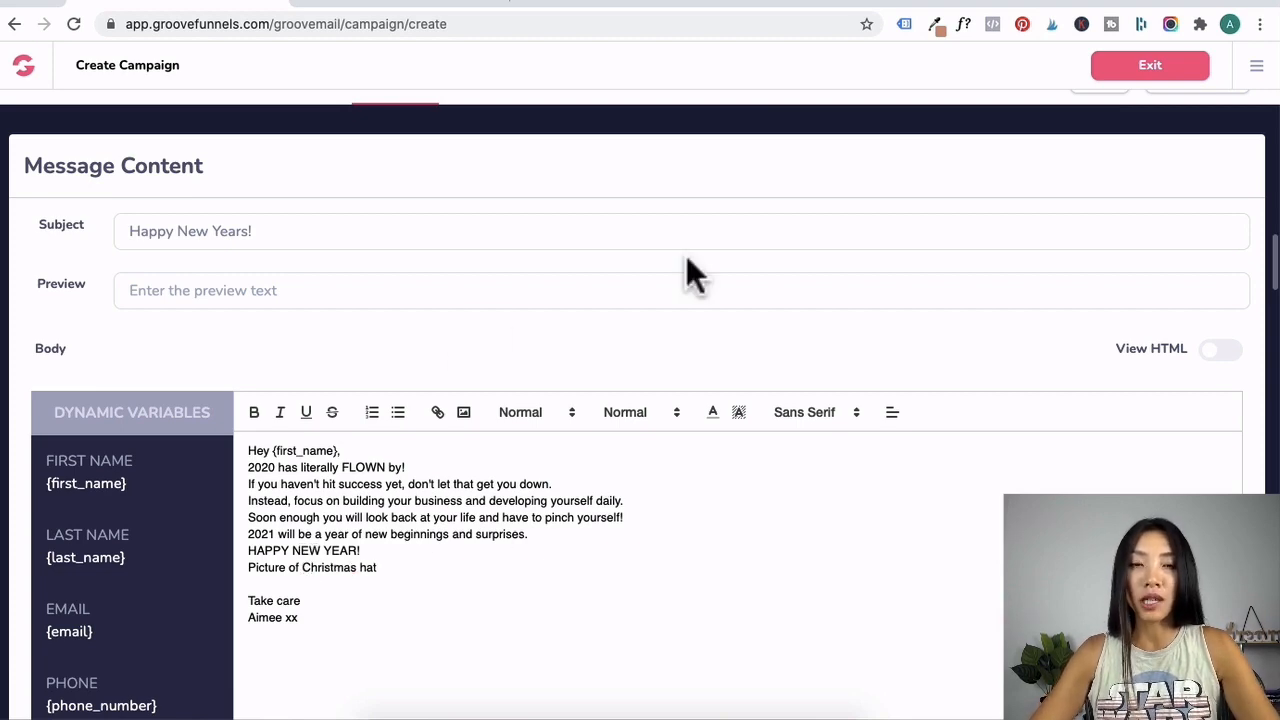
scroll(763, 430, down, 2)
scroll(763, 445, up, 3)
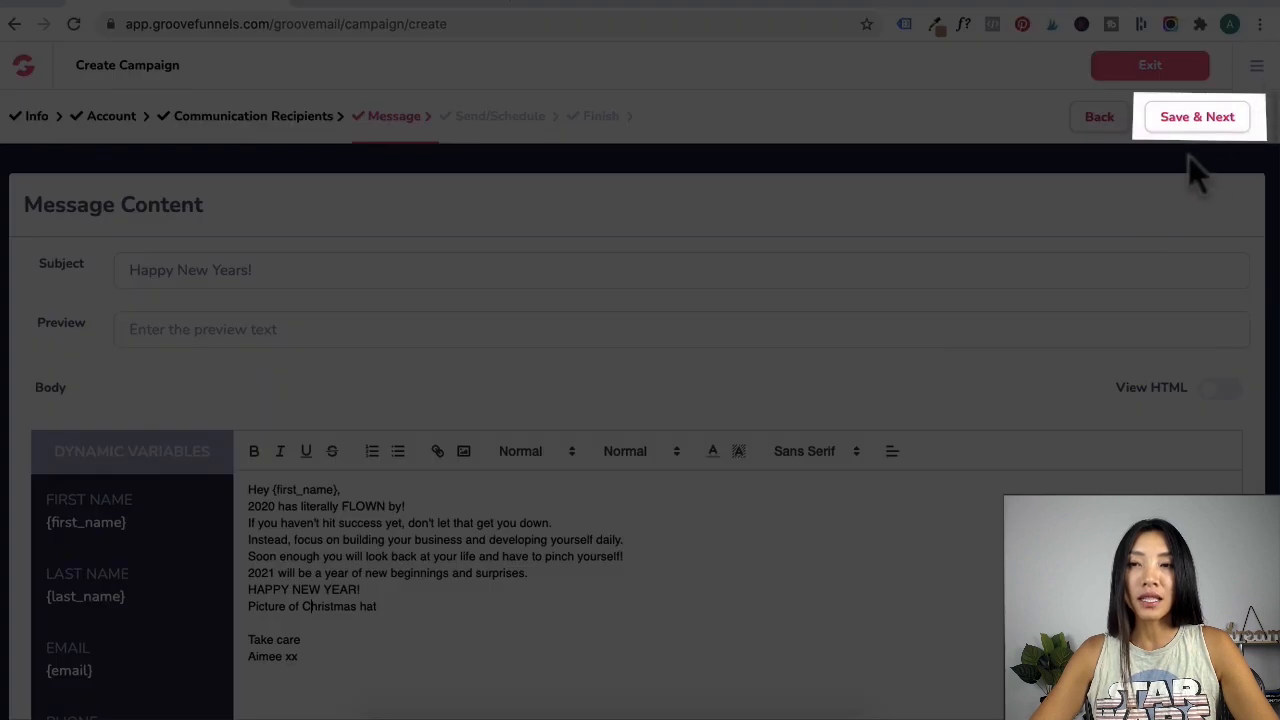
click(1200, 120)
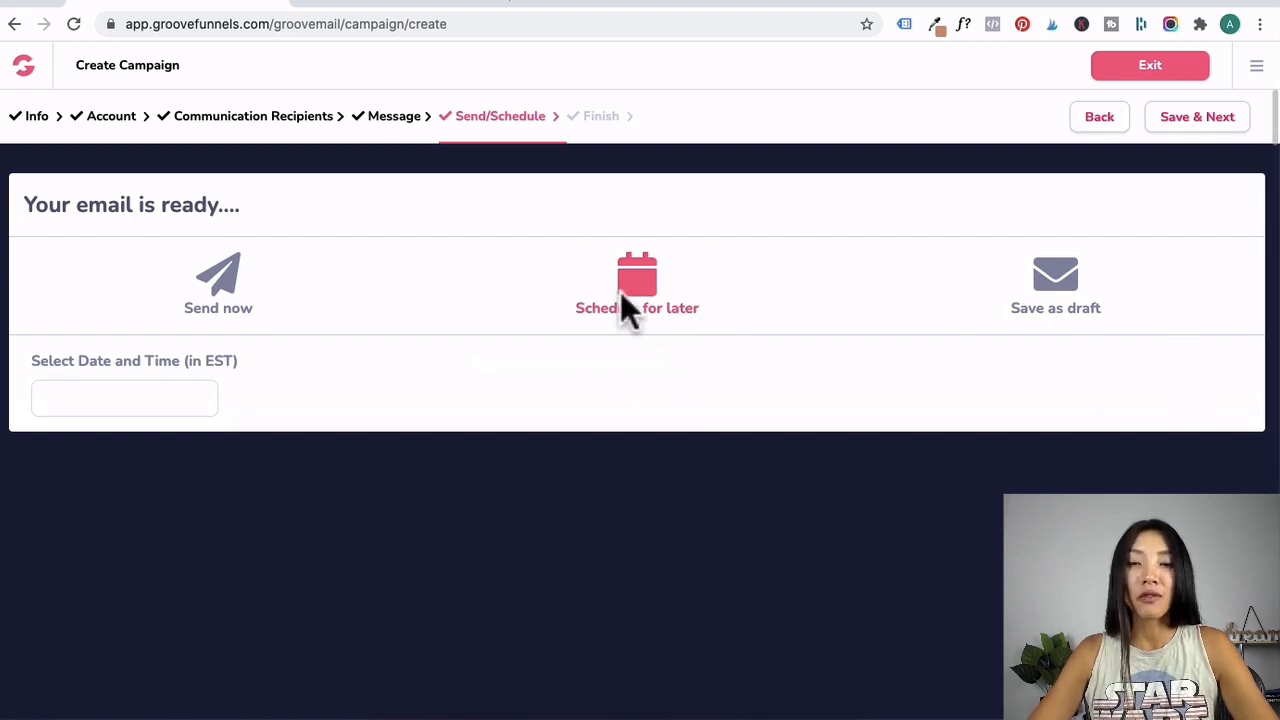
- Schedule the email for later, on 1 January 2021 at 18:03 EST
click(106, 400)
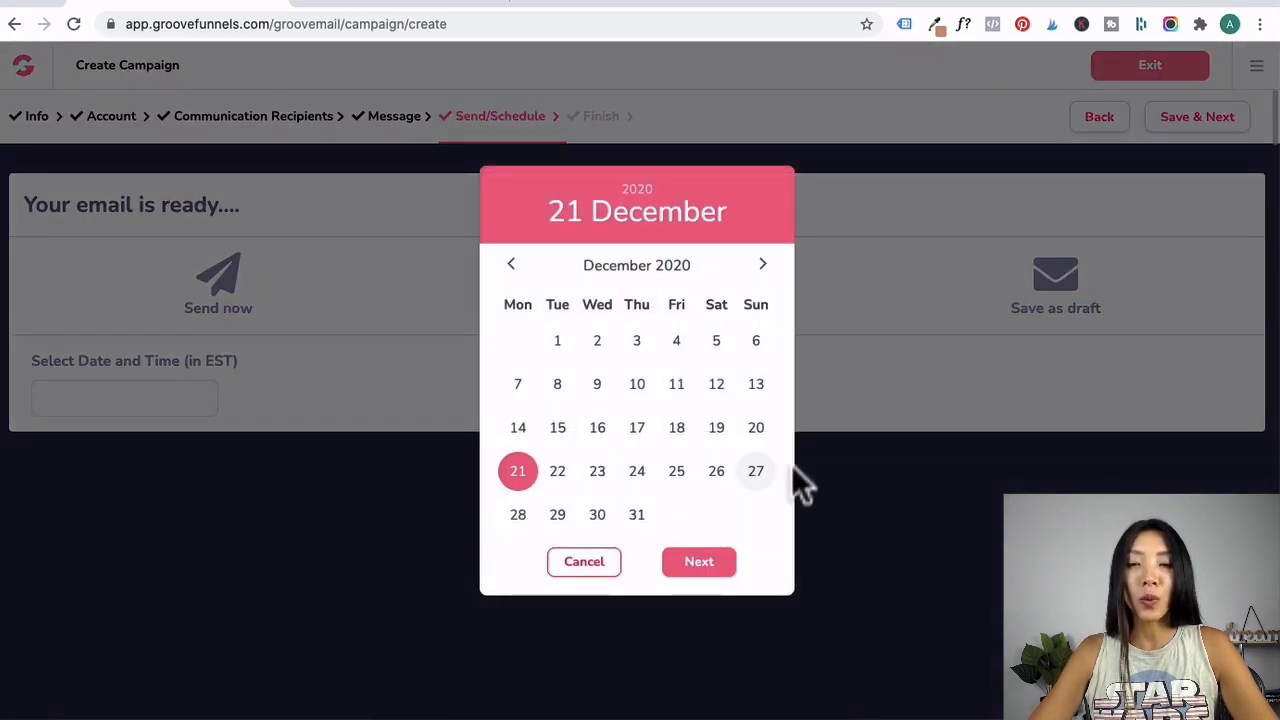
click(762, 264)
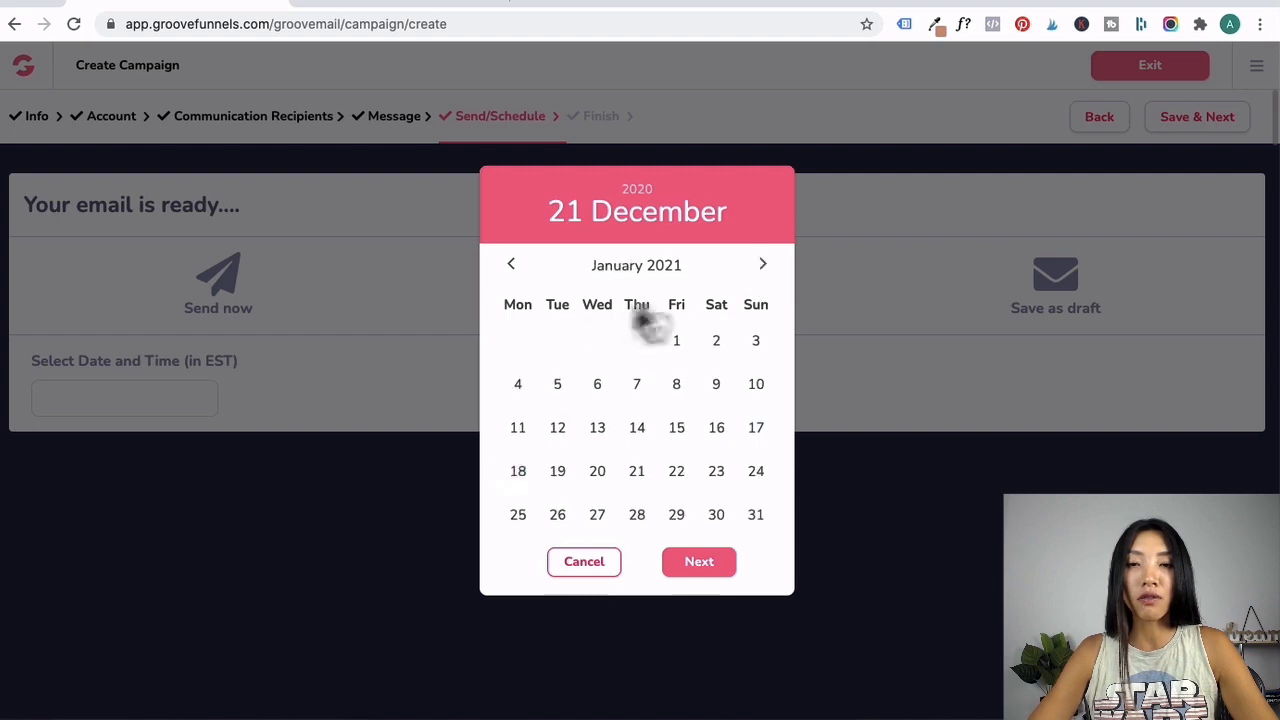
click(676, 341)
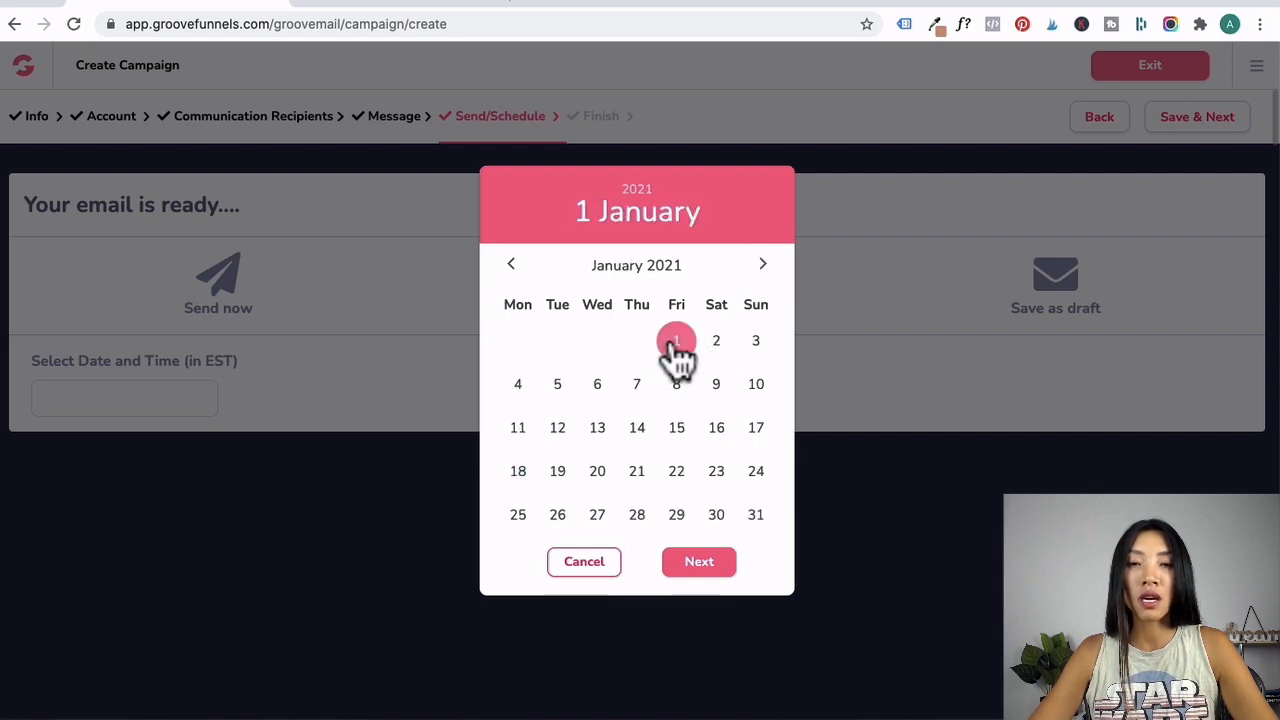
click(697, 563)
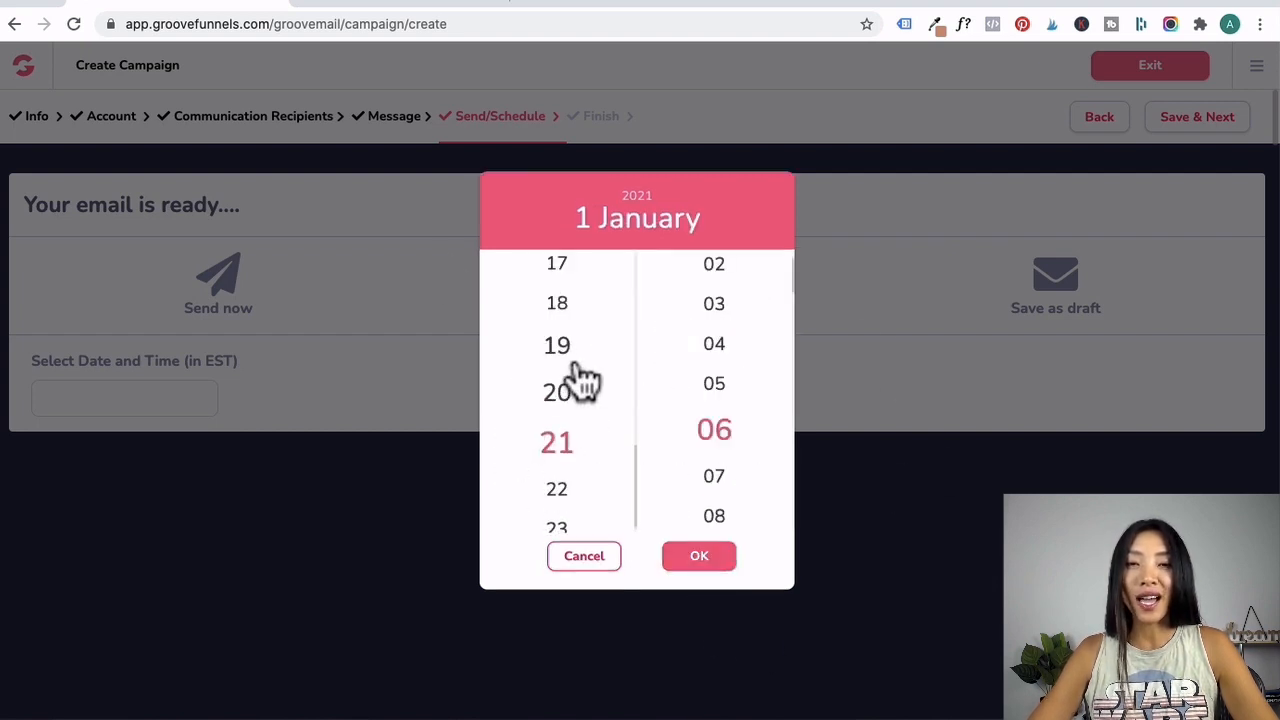
click(557, 308)
click(716, 312)
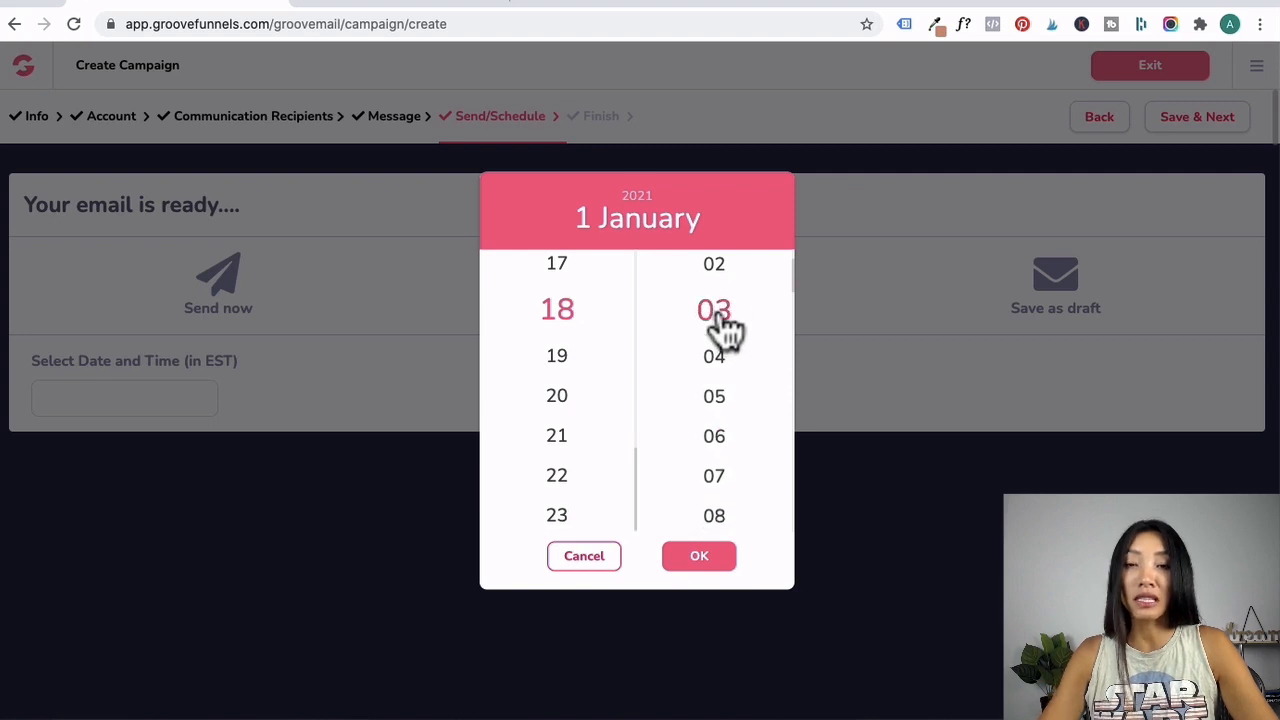
click(700, 558)
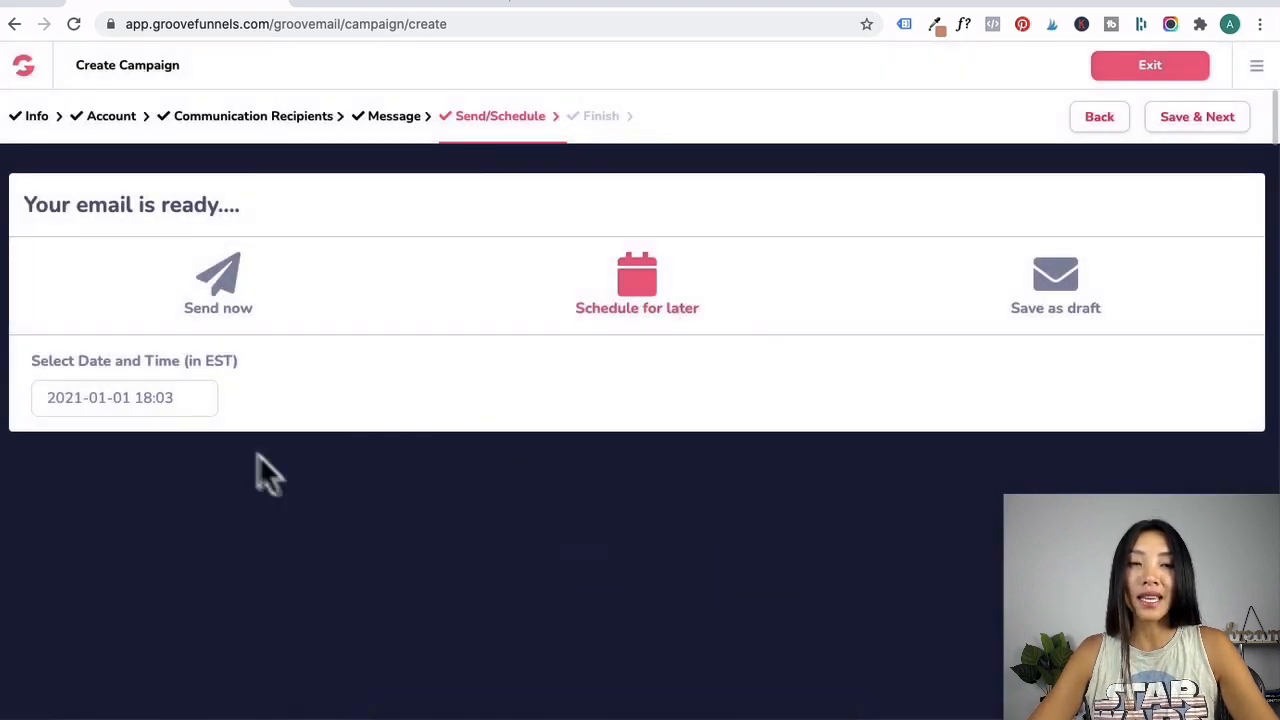
- Save the scheduled broadcast and exit the campaign setup to the broadcasts list
drag(261, 365, 187, 361)
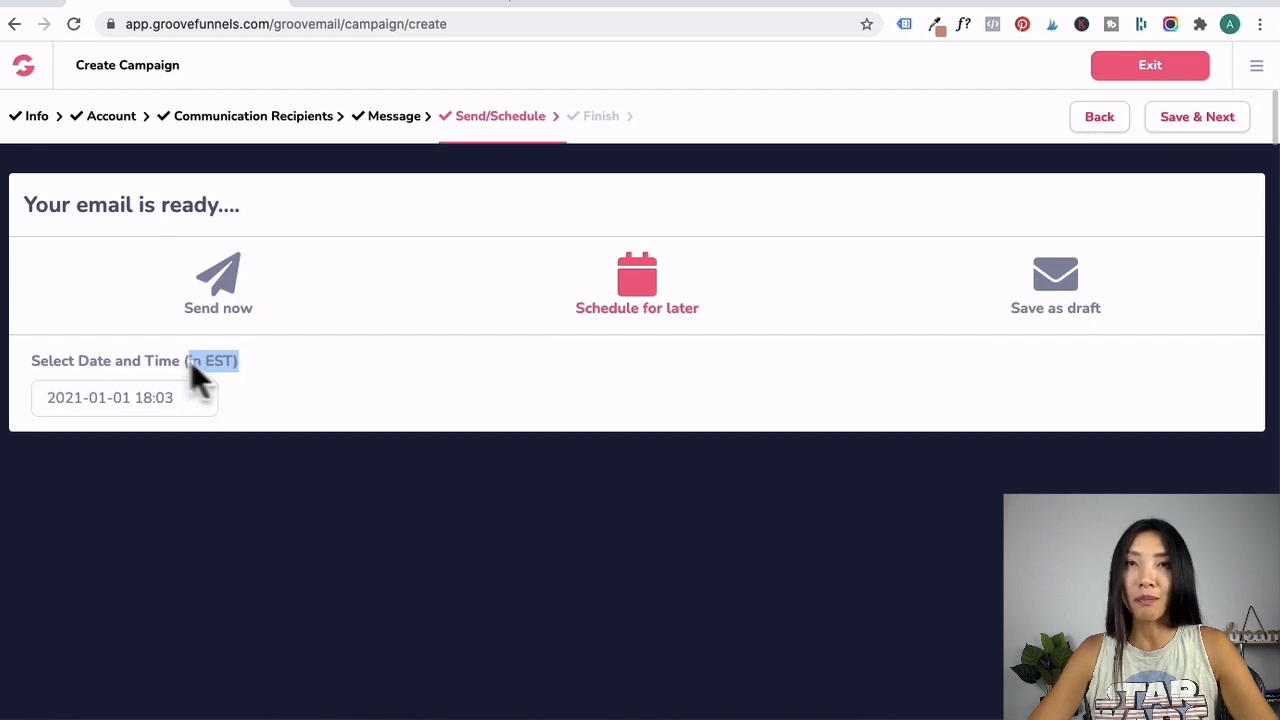
click(1208, 120)
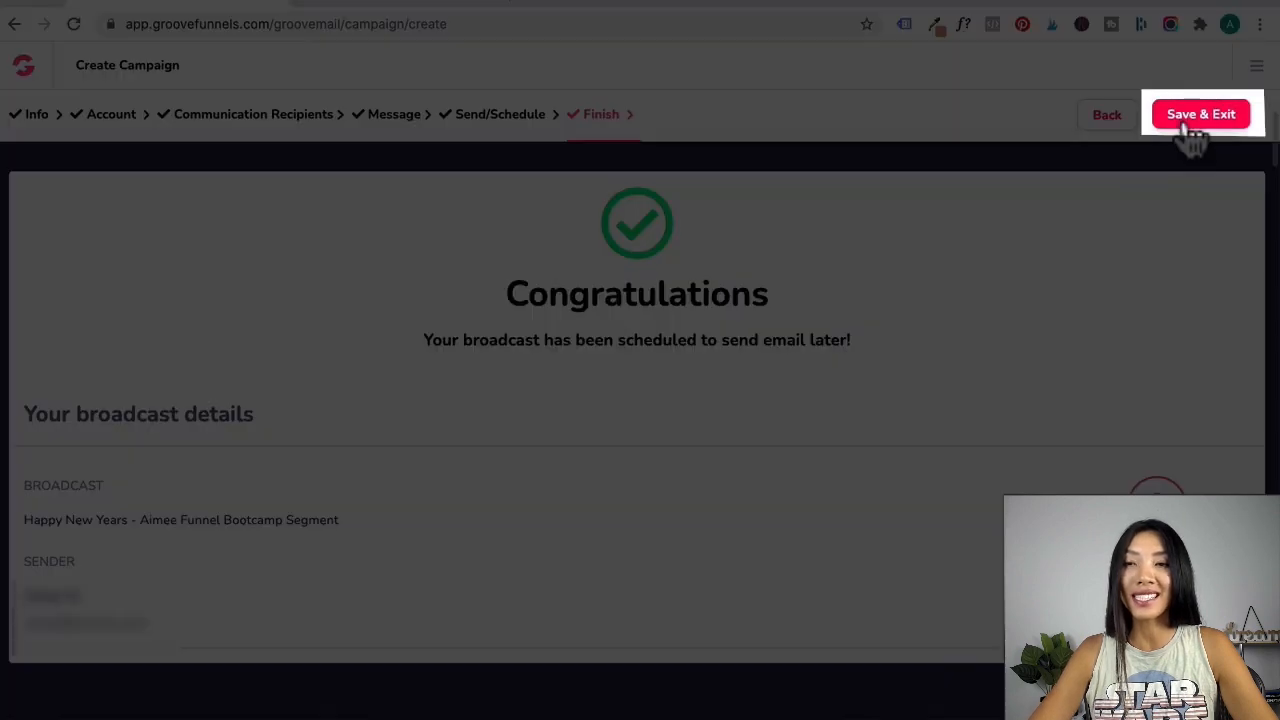
click(1185, 120)
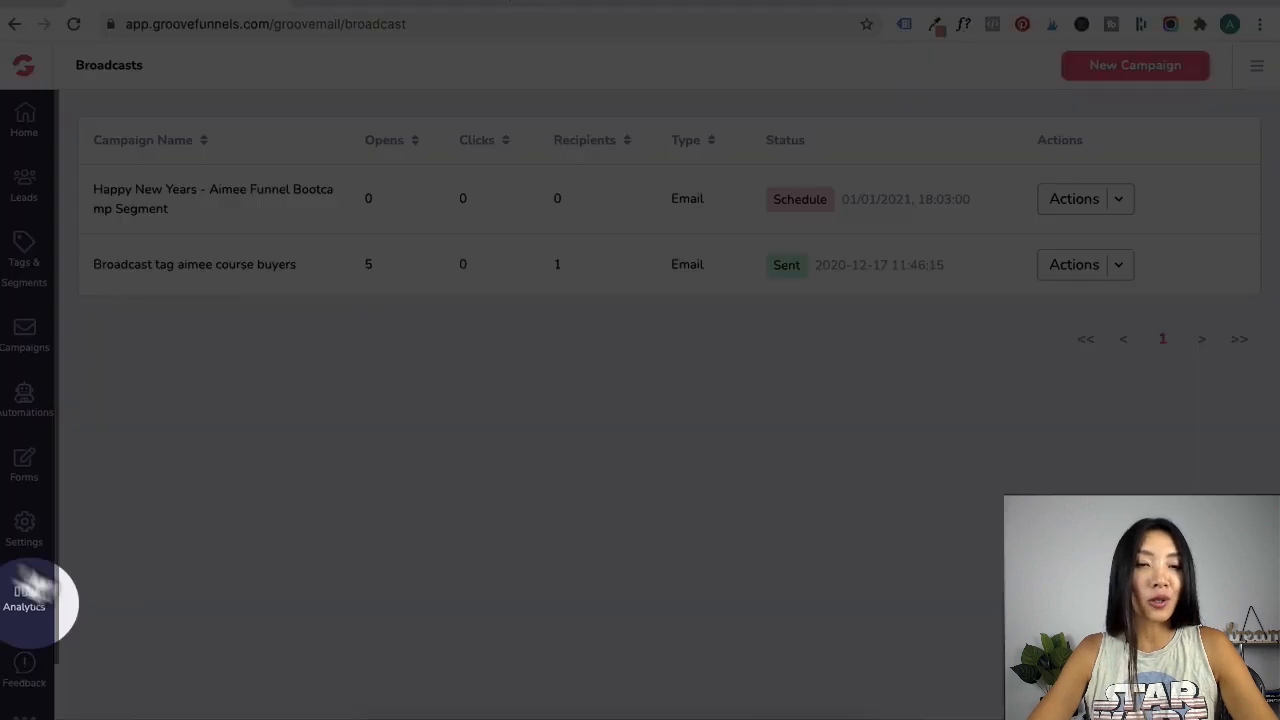
- Open the broadcast analytics and view the campaign details of the course buyers broadcast
click(25, 612)
click(116, 212)
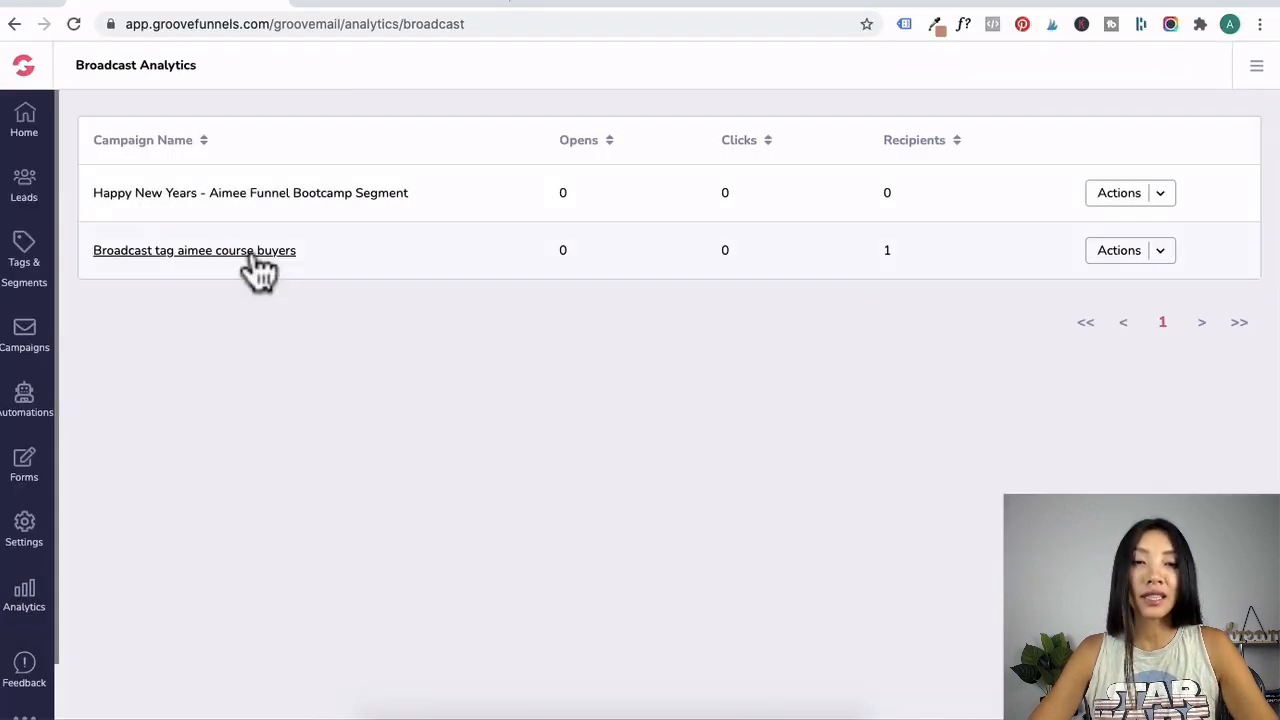
click(255, 255)
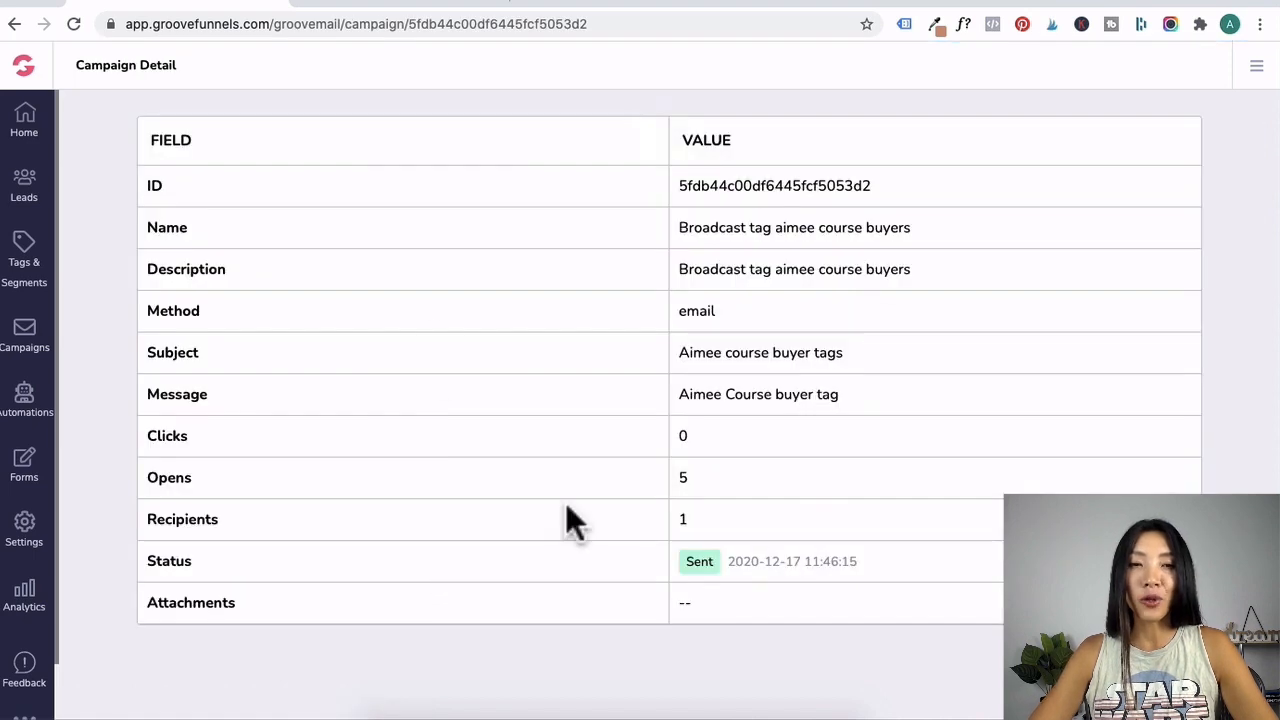